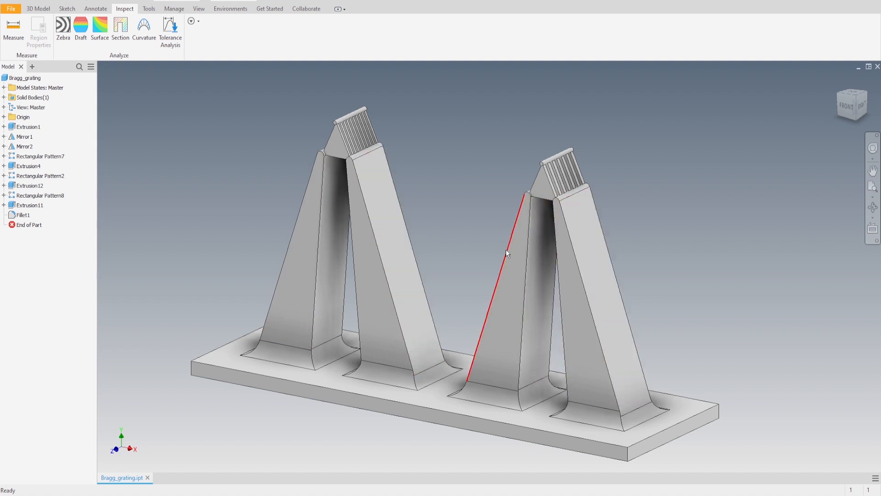
Export the Bragg grating part to CAD format as an STL file named Bragg_grating_High_Res in the Nanoscribe folder.
mouse_move(468, 217)
shift+middle_down()
mouse_move(454, 220)
mouse_move(466, 210)
mouse_move(476, 218)
shift+middle_up()
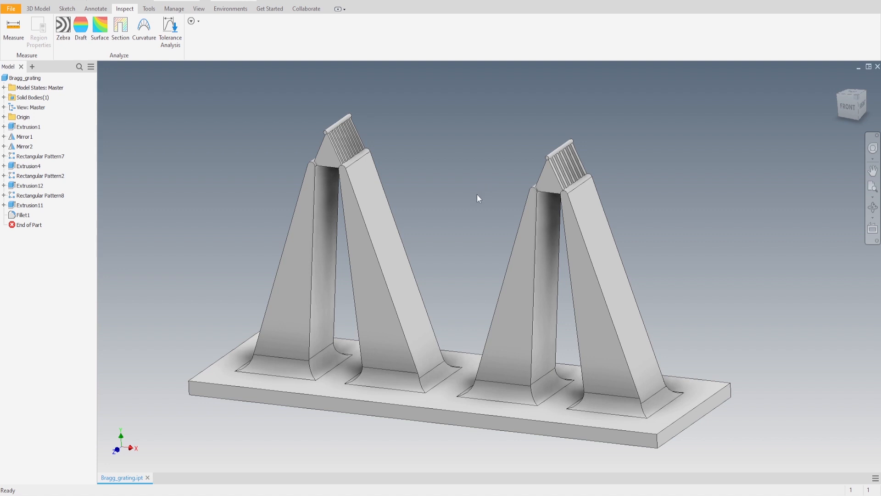
shift+middle_drag(466, 203, 465, 208)
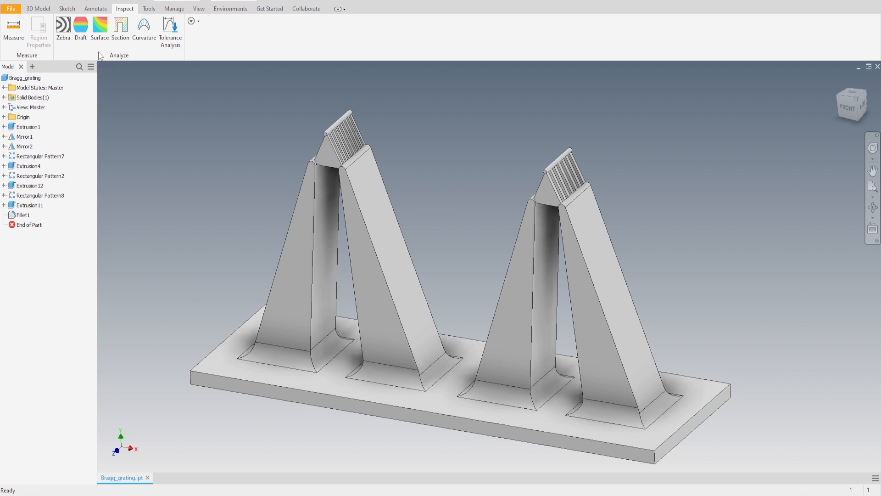
click(11, 8)
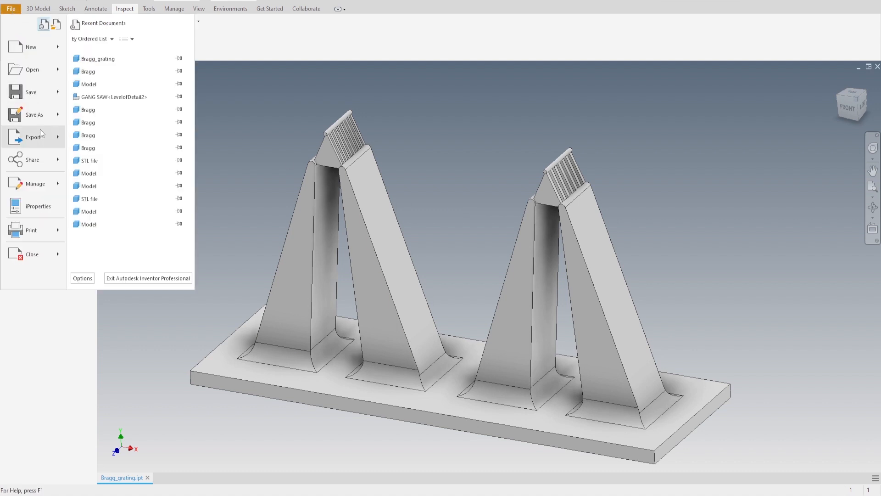
mouse_move(41, 136)
click(124, 137)
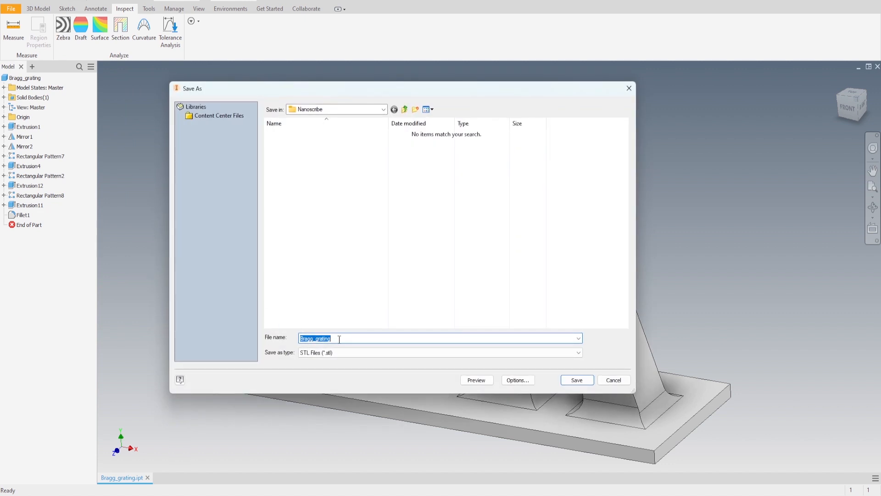
click(330, 351)
click(330, 352)
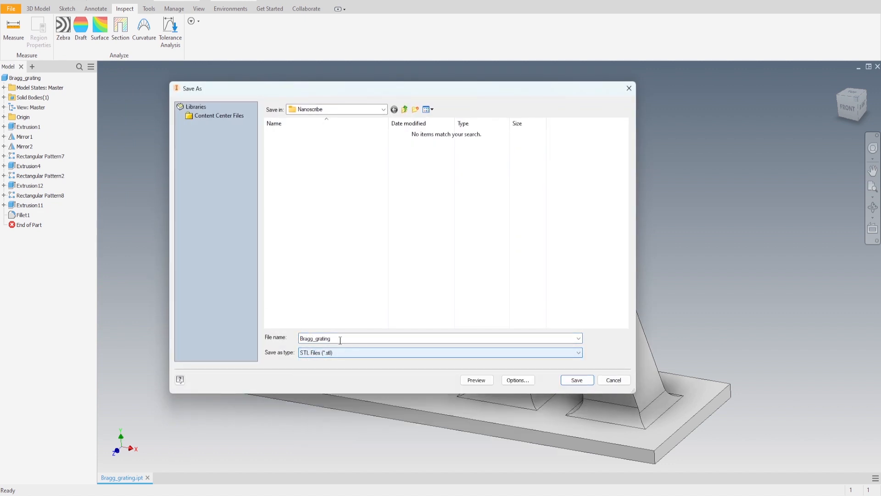
click(341, 338)
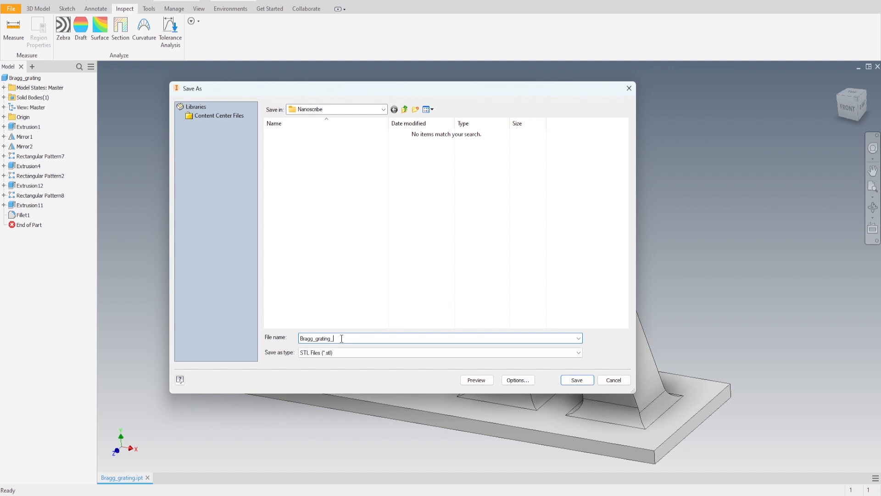
text(igh_Res)
click(575, 381)
Export the part again as an STL file named Bragg_grating_Low_Res in the Nanoscribe folder.
click(11, 9)
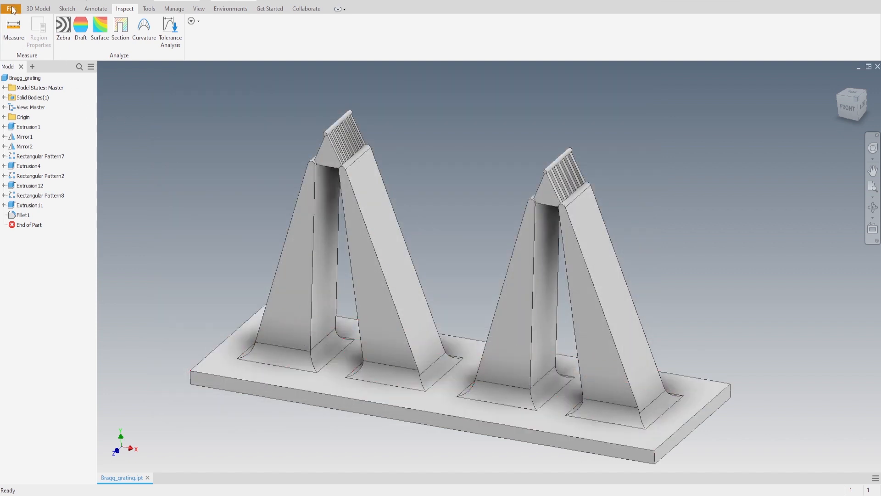
mouse_move(42, 139)
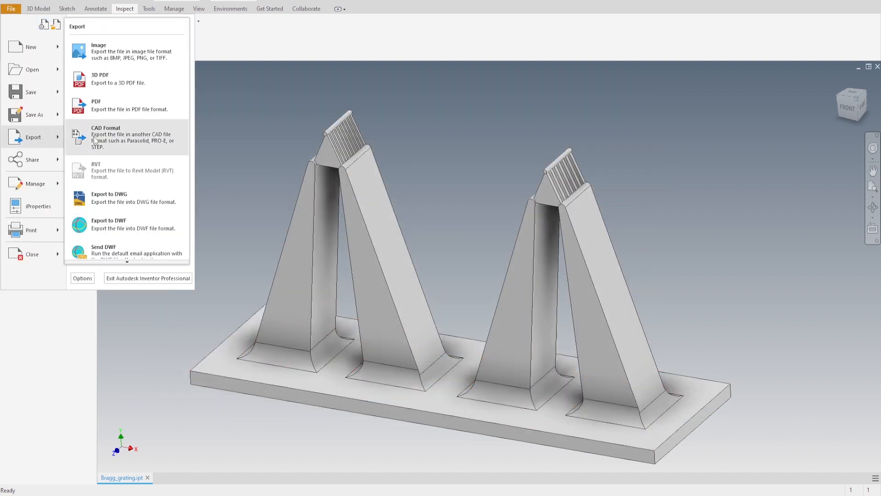
click(94, 137)
click(341, 338)
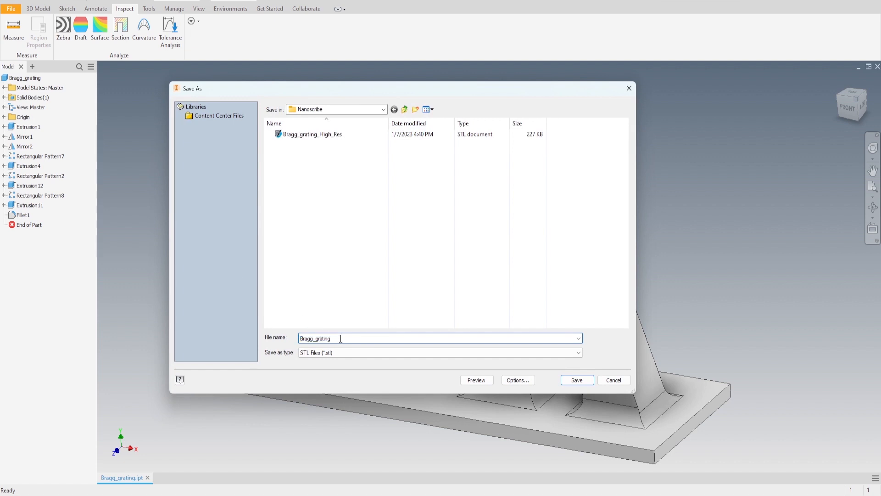
text(_Low_Res)
click(576, 379)
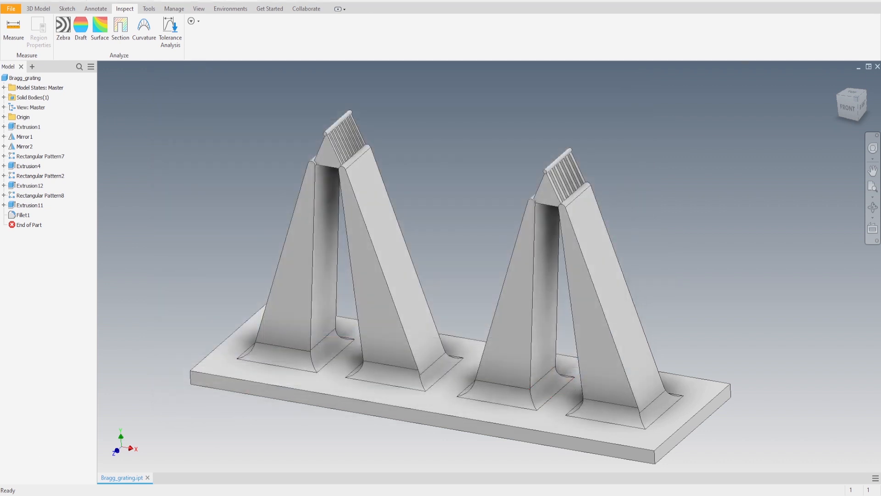
Switch to File Explorer and select the exported Bragg_grating_Low_Res file in the Nanoscribe folder.
key(alt+Tab)
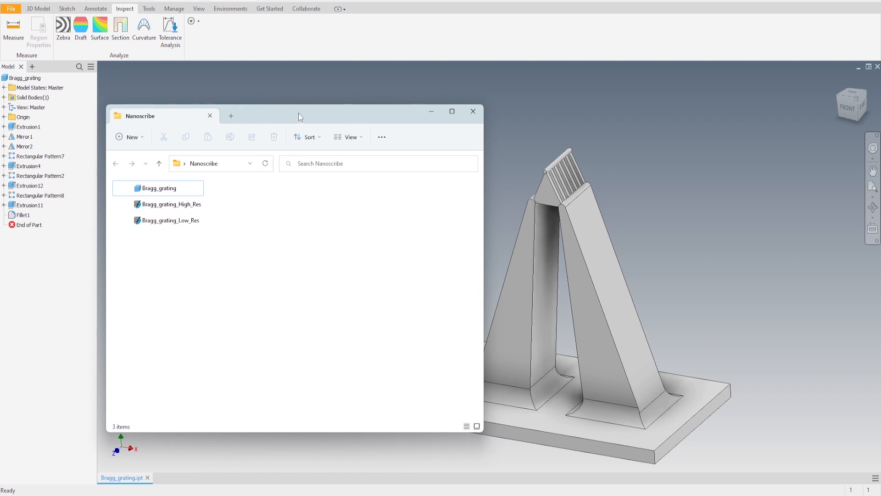
drag(299, 116, 427, 133)
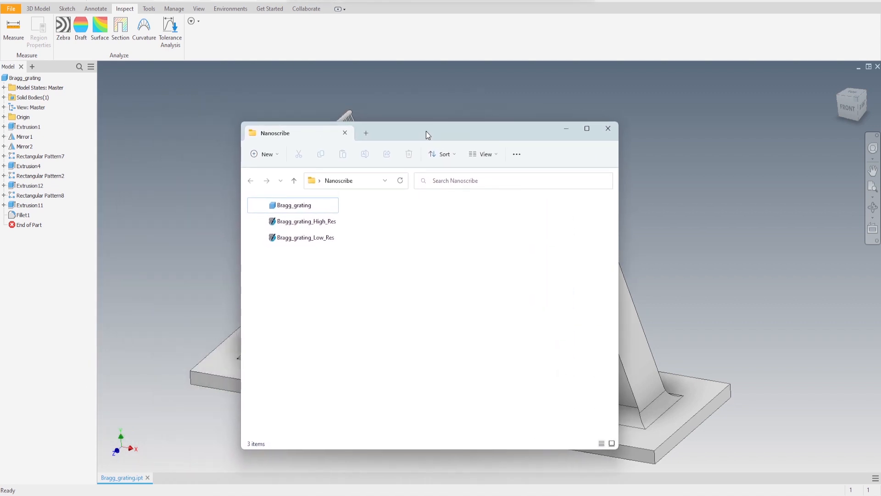
click(309, 245)
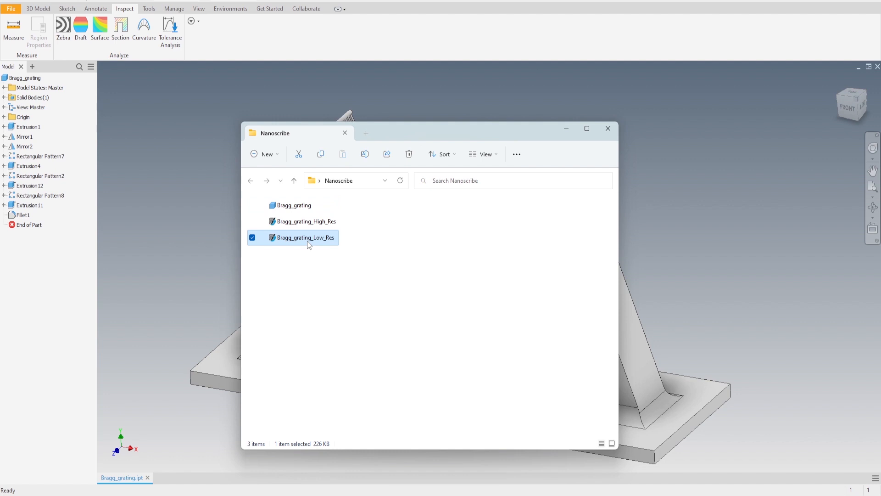
Switch to the STL import window of DeScribe, rotate the grating model about X so it stands upright, and centre it.
mouse_move(192, 492)
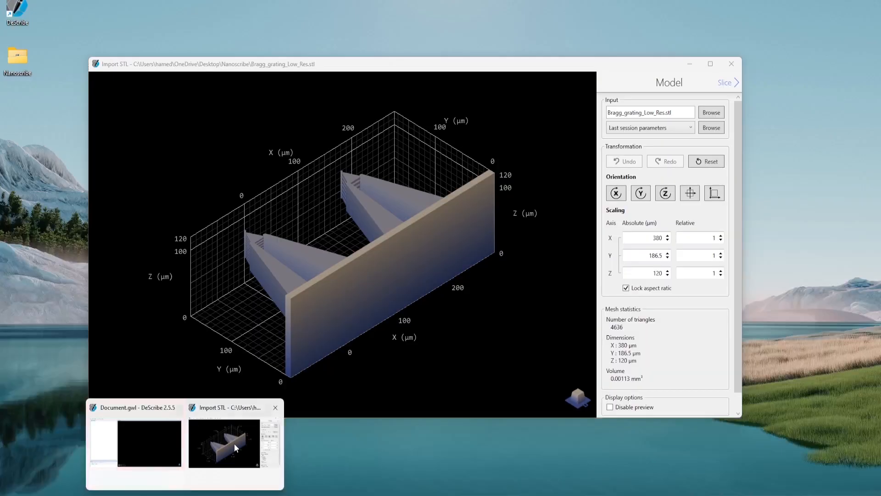
click(234, 443)
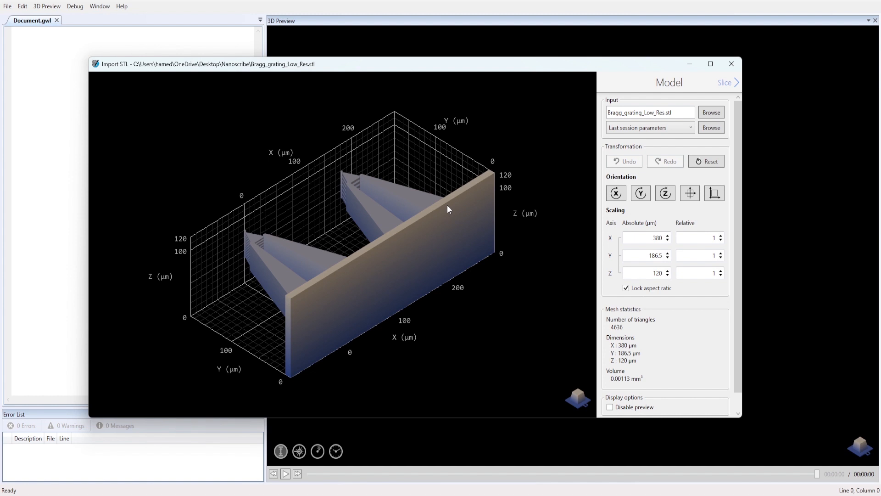
click(616, 192)
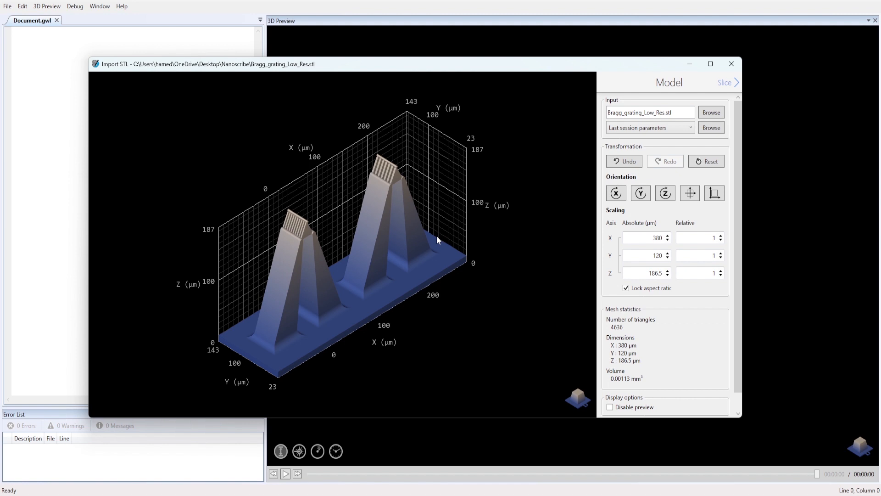
click(692, 195)
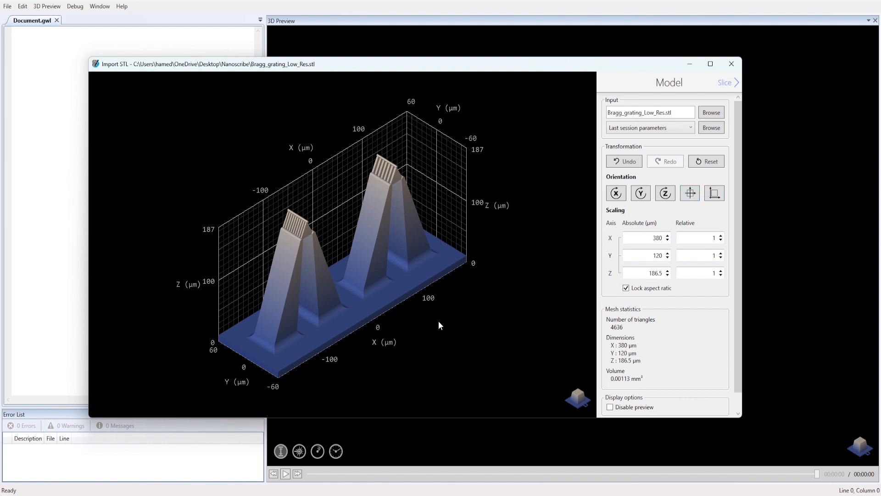
Choose a parameter preset for the imported model and proceed to the slicing settings.
click(671, 127)
click(660, 162)
click(724, 83)
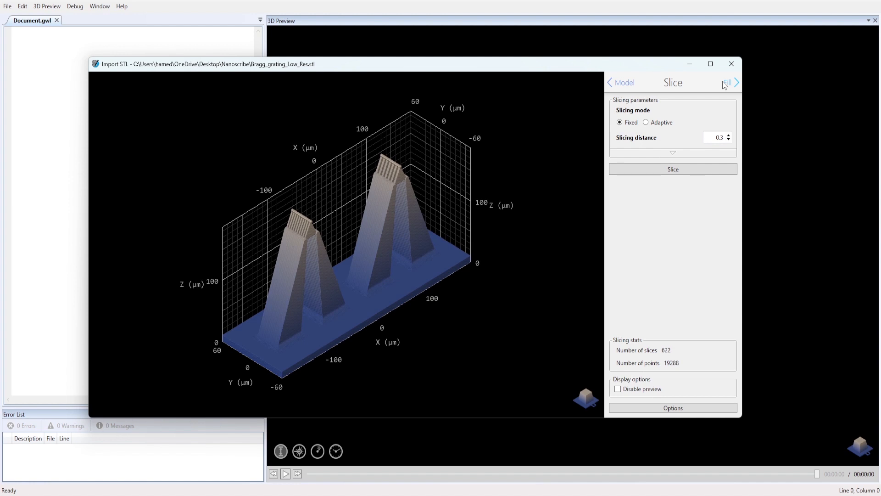
Adjust the fixed slicing distance and set the solid fill's hatching distance to 1.0.
click(729, 136)
click(728, 136)
click(729, 139)
click(727, 84)
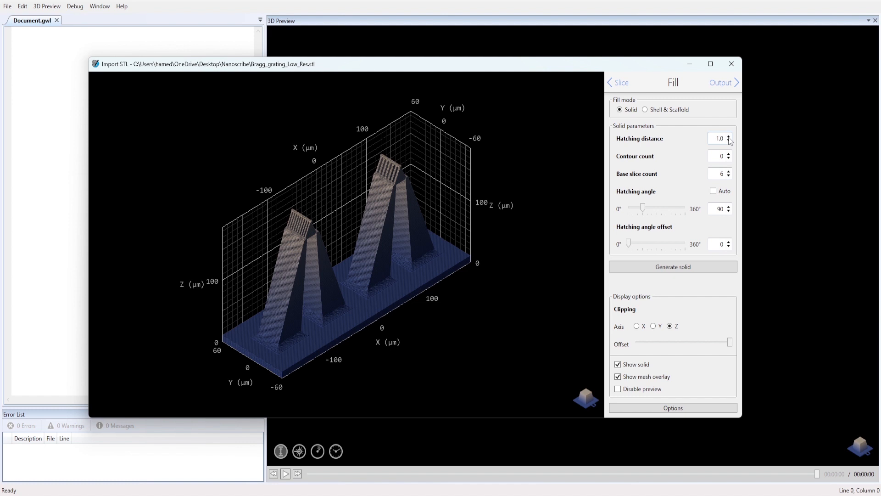
Set the solid fill's hatching angle offset to 90° and proceed to the output settings.
click(720, 244)
text(90)
click(721, 83)
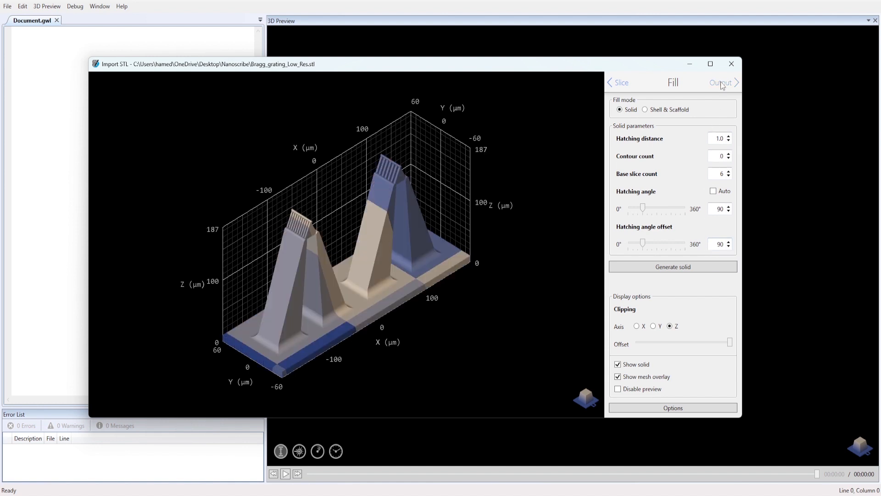
Set the block shear angle of the rectangular splitting to 0.
scroll(737, 236, down, 5)
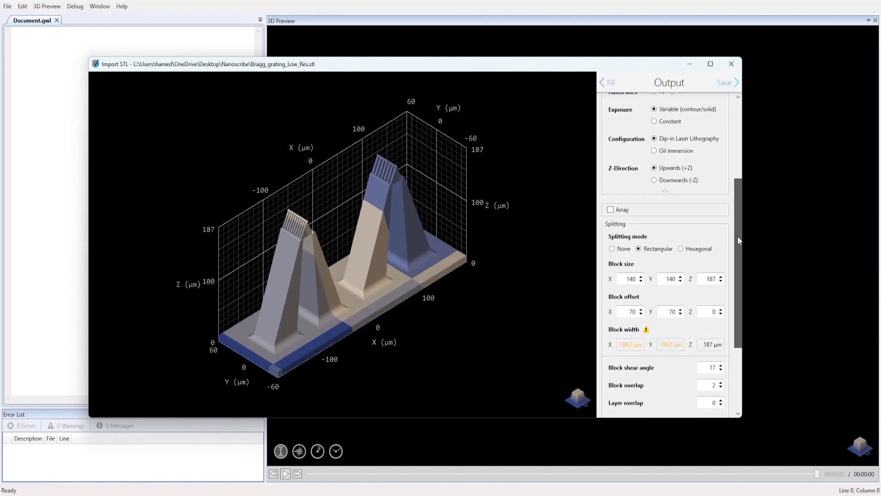
scroll(737, 235, down, 2)
double_click(706, 325)
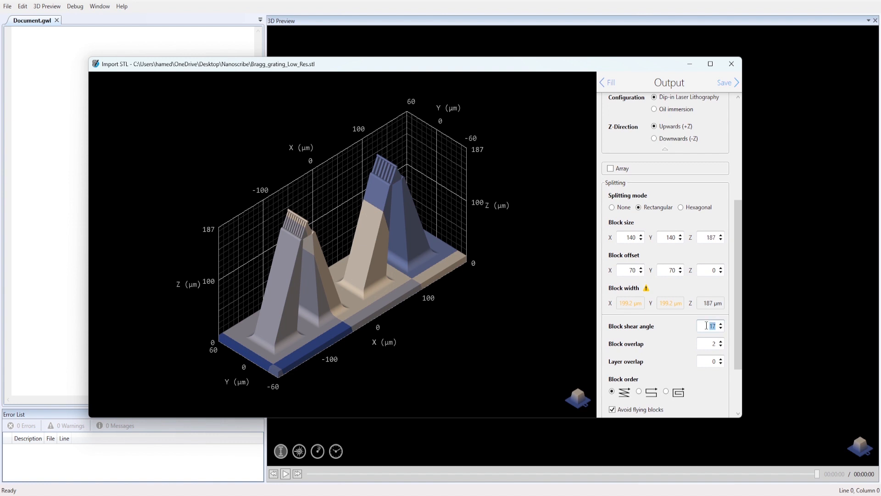
text(0)
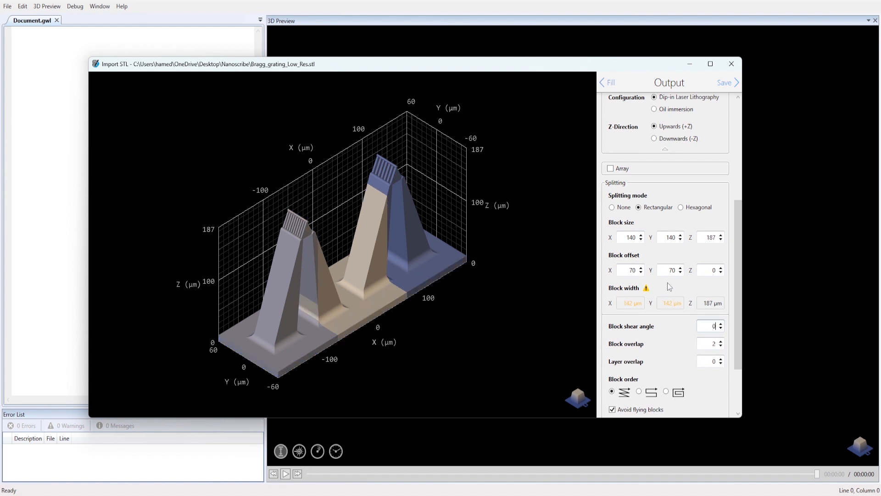
Try a splitting block offset of X 69 and Y 0.
double_click(631, 271)
text(69)
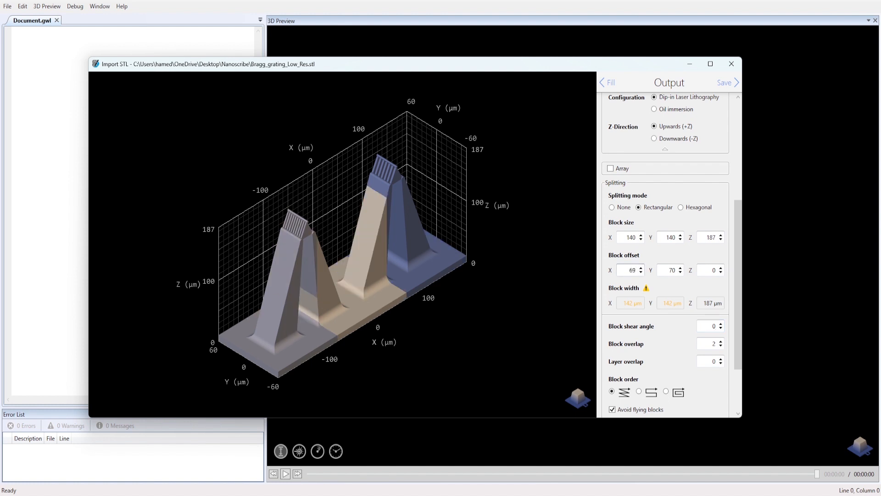
double_click(673, 270)
text(0)
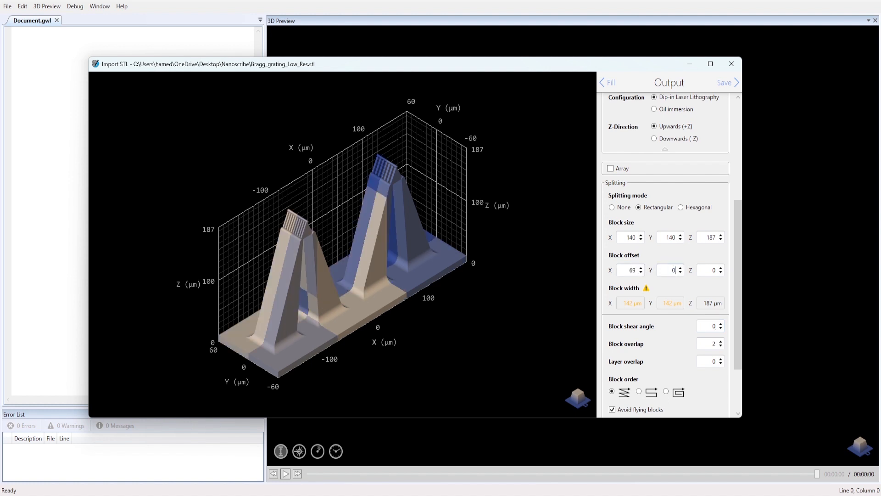
Set the splitting block offset to Y 69 and X 0.
double_click(667, 270)
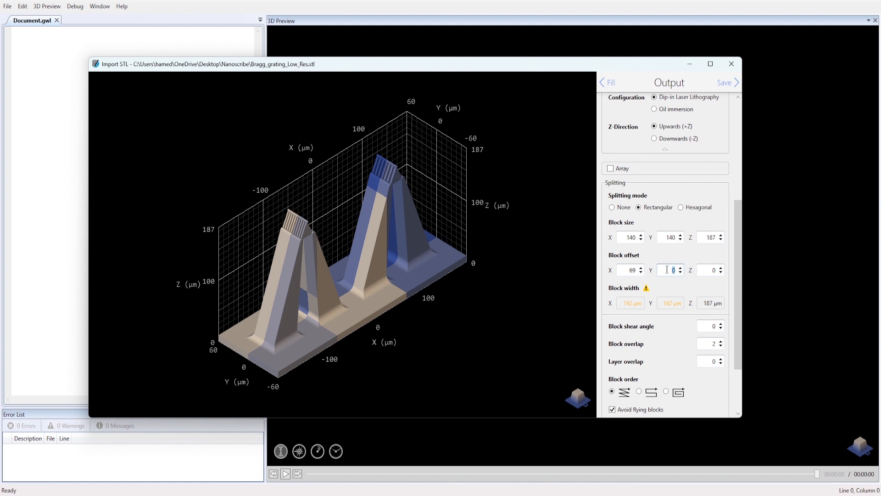
text(69)
double_click(632, 270)
text(0)
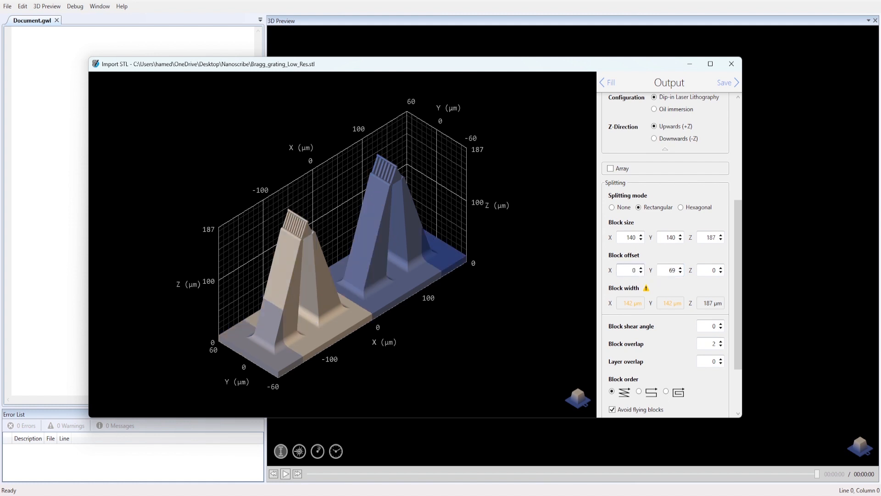
Set the Z block offset to 150 and inspect how the blocks divide the two towers from several angles.
drag(281, 279, 309, 295)
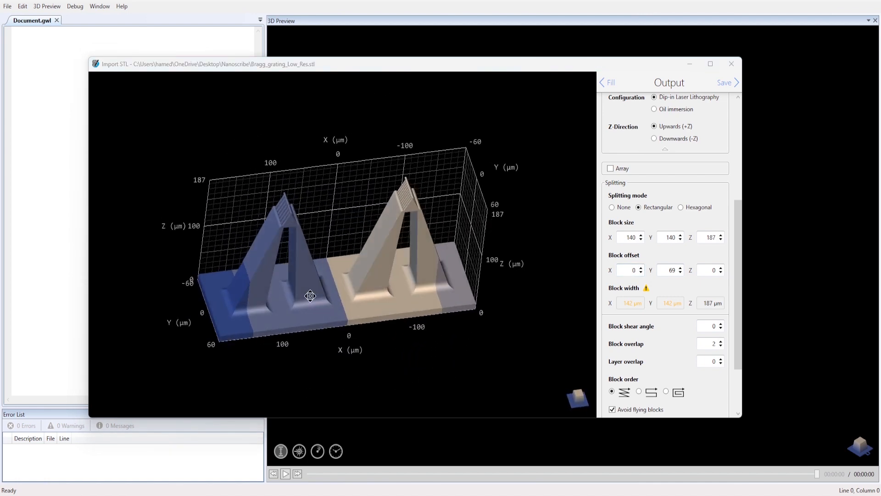
click(721, 268)
drag(722, 271, 723, 270)
drag(354, 323, 210, 272)
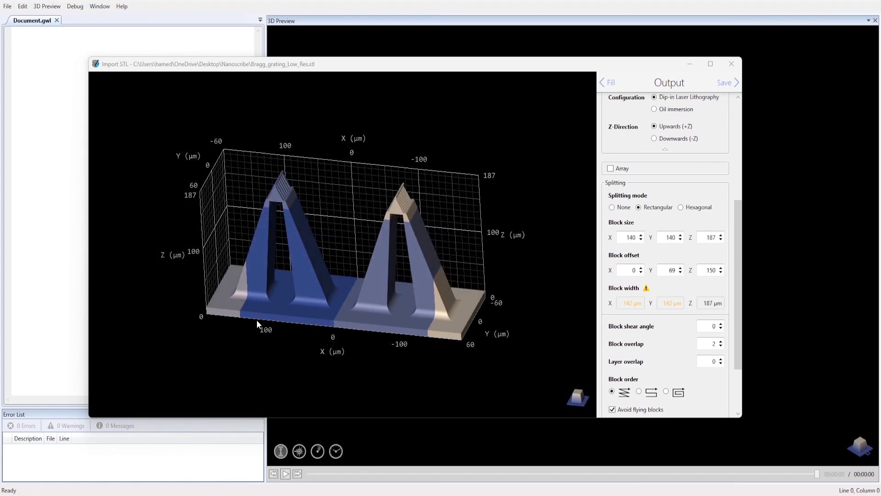
drag(255, 324, 374, 351)
drag(247, 242, 240, 203)
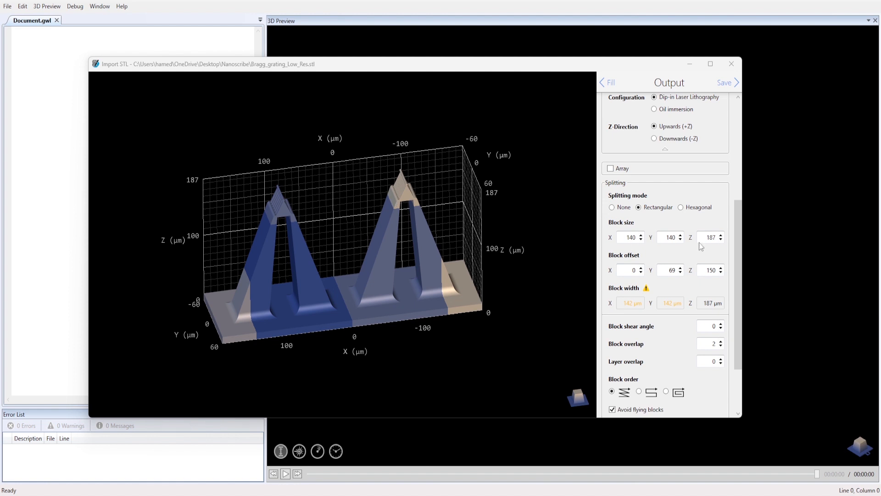
Save the import as a print job and generate the 3D preview of Bragg_grating_Low_Res_job.gwl.
drag(736, 237, 735, 319)
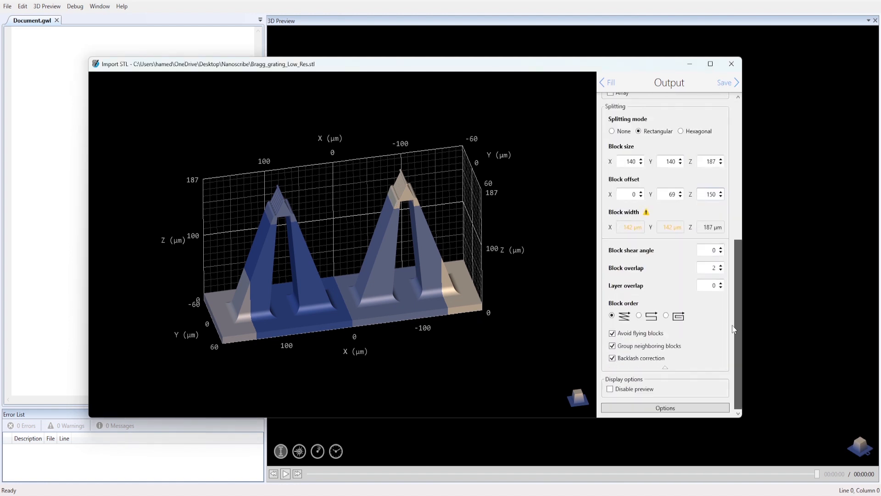
click(725, 83)
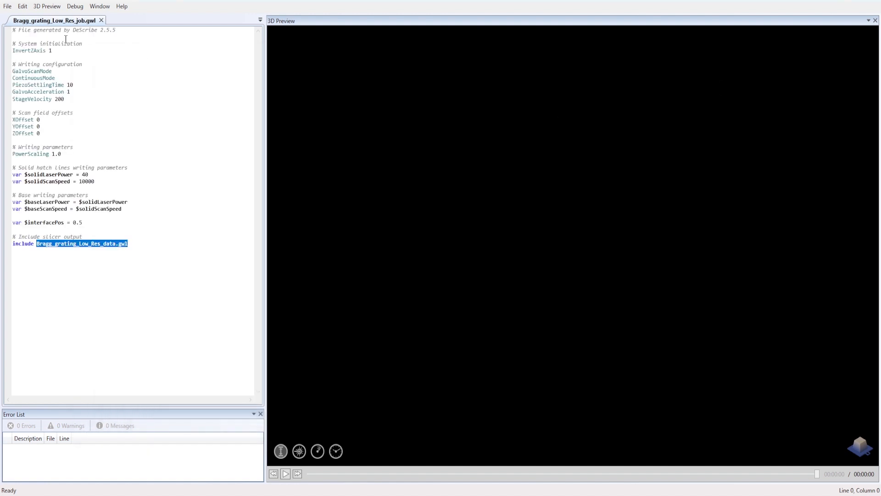
click(51, 6)
click(69, 17)
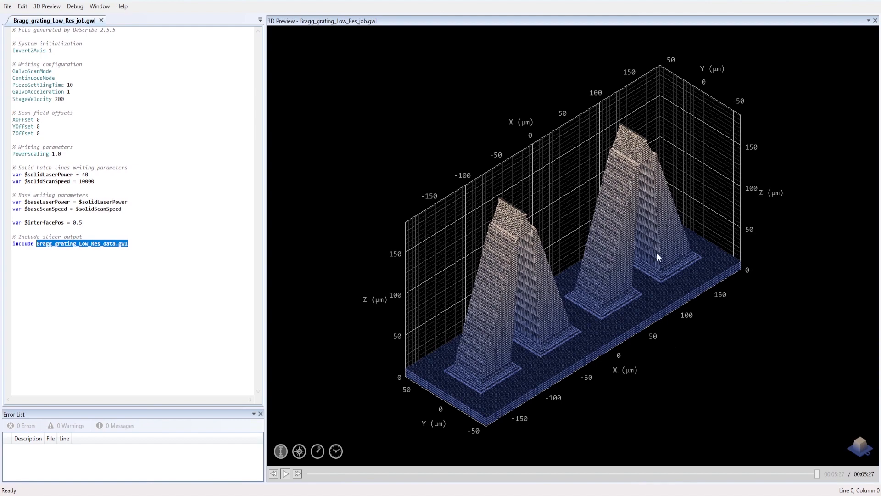
Examine the hatch lines and slices on the grating tops and tower legs in the 3D preview.
scroll(554, 211, up, 5)
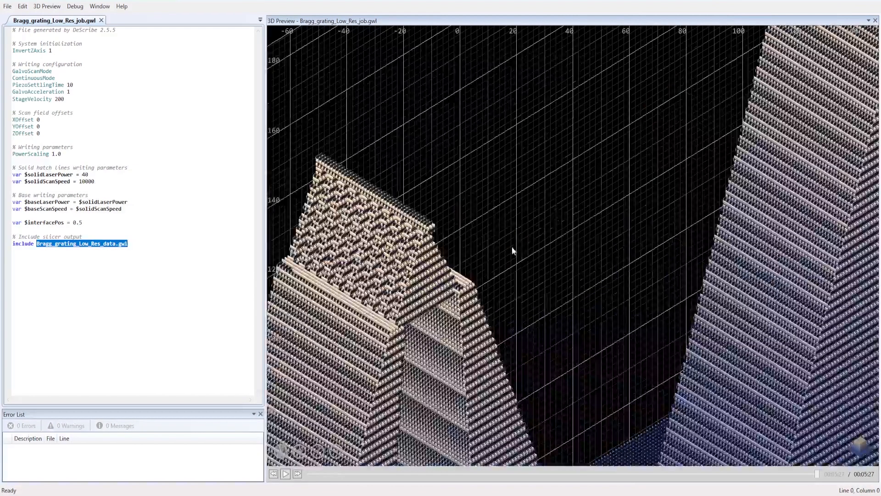
scroll(511, 252, down, 4)
scroll(585, 222, up, 5)
scroll(610, 189, down, 2)
scroll(590, 212, up, 5)
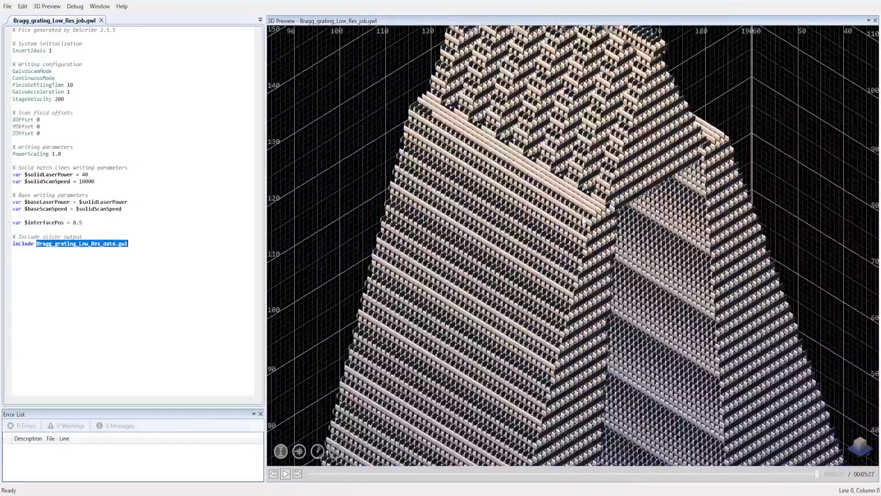
Compare the low-resolution grating top up close with the overall shape of both towers in the 3D preview.
scroll(582, 223, down, 6)
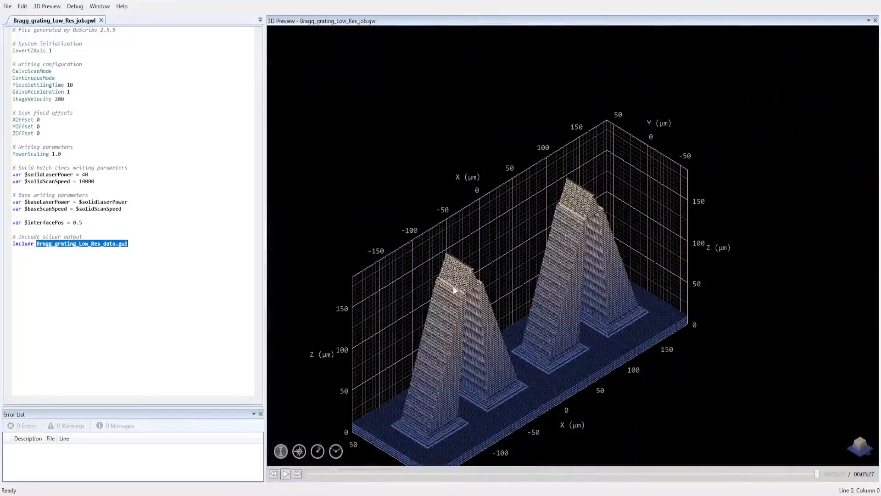
scroll(454, 289, up, 5)
scroll(453, 289, down, 2)
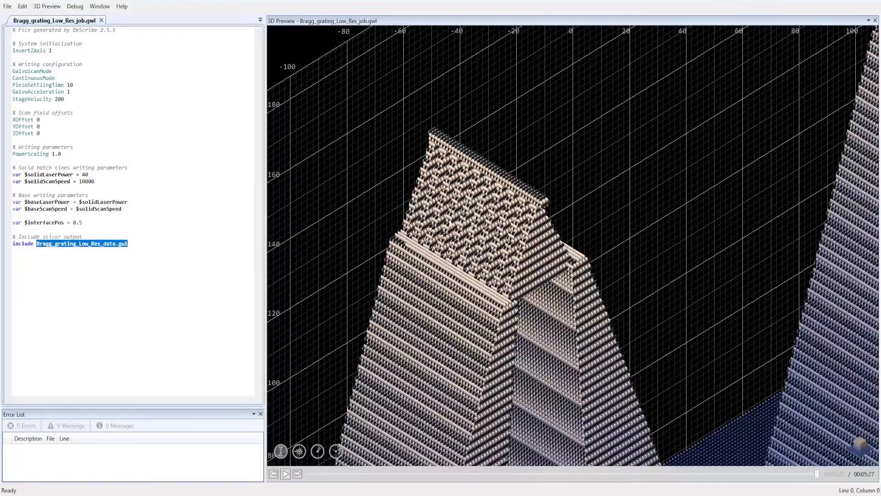
scroll(493, 230, down, 4)
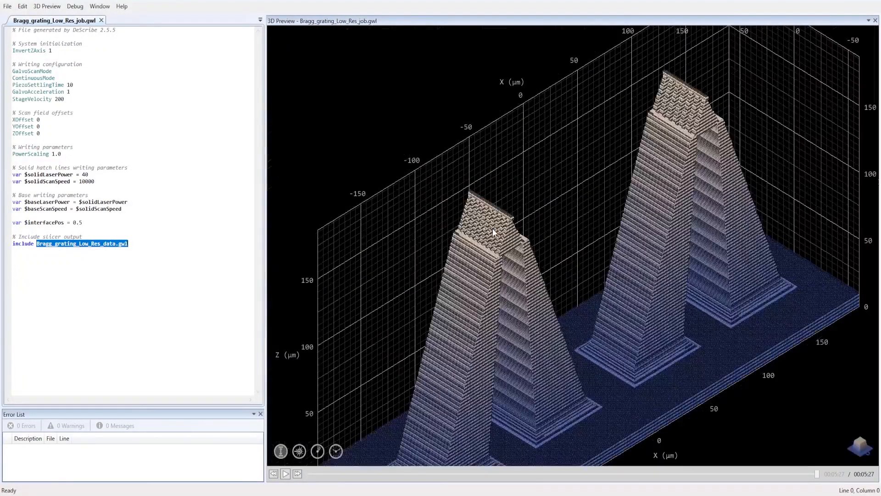
scroll(492, 230, up, 4)
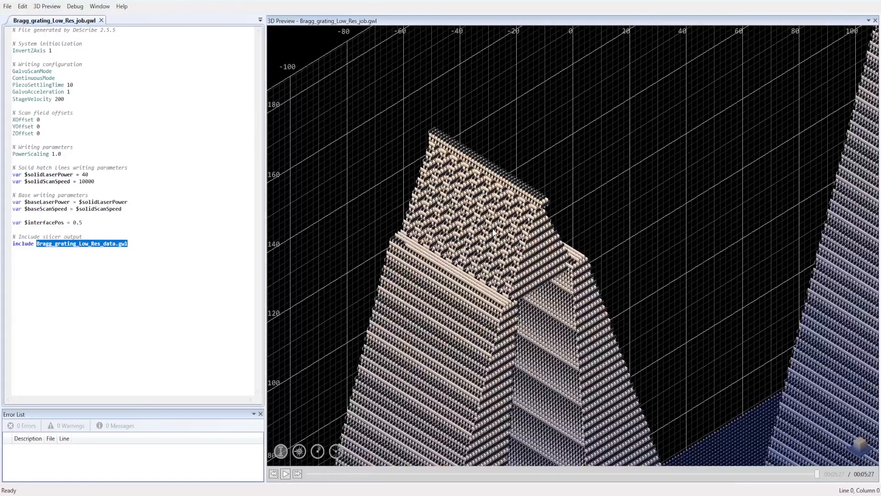
scroll(492, 232, up, 3)
scroll(539, 257, down, 5)
scroll(539, 257, up, 2)
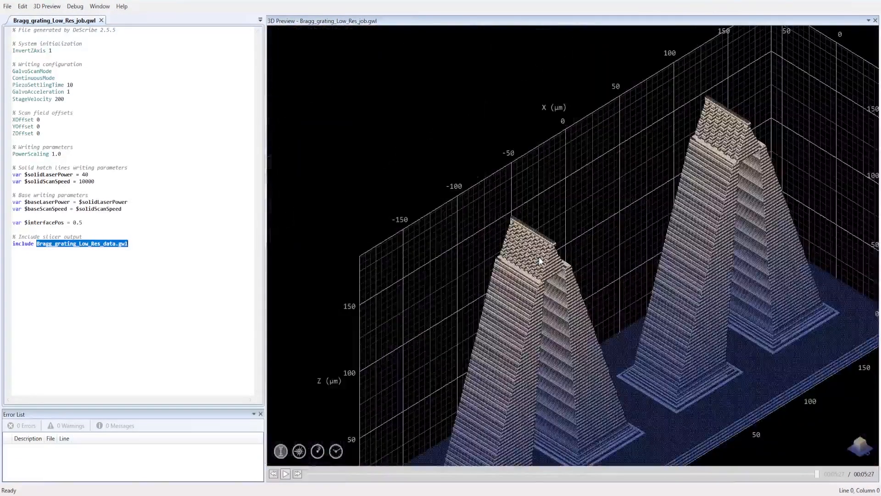
scroll(552, 274, down, 5)
scroll(620, 319, up, 2)
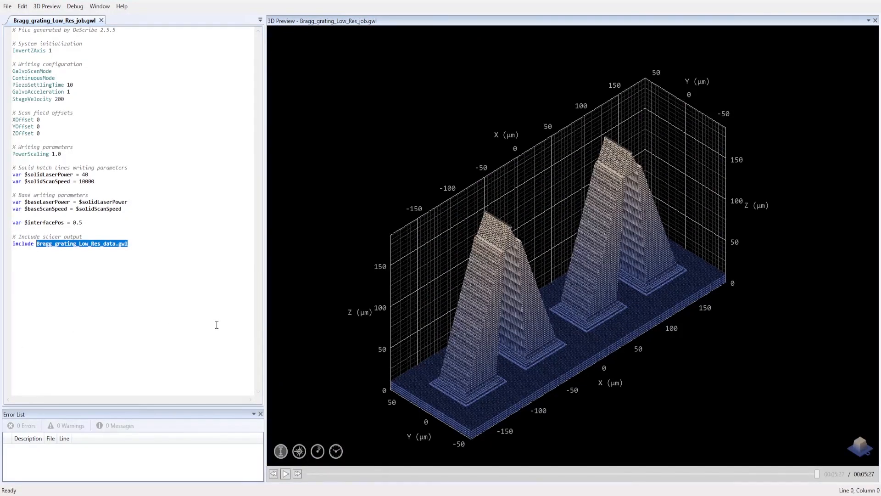
Open the Bragg_grating_High_Res STL file from the Nanoscribe folder for import and minimize the folder window.
click(84, 457)
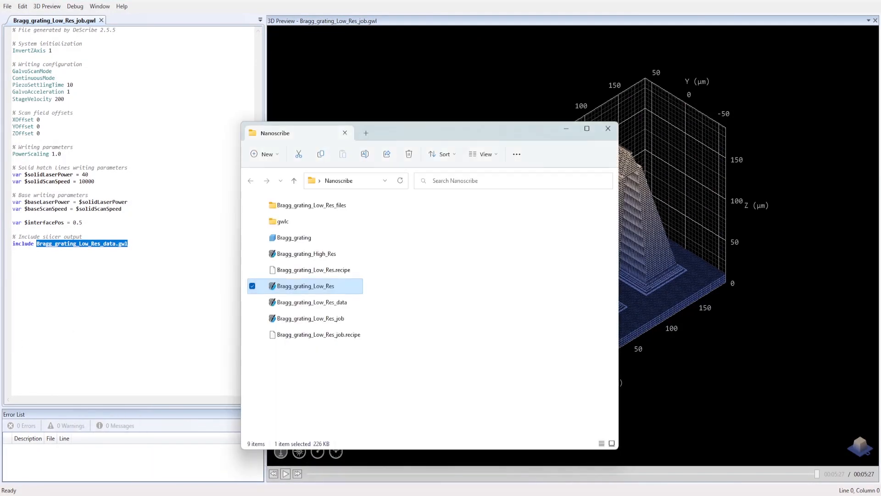
click(321, 393)
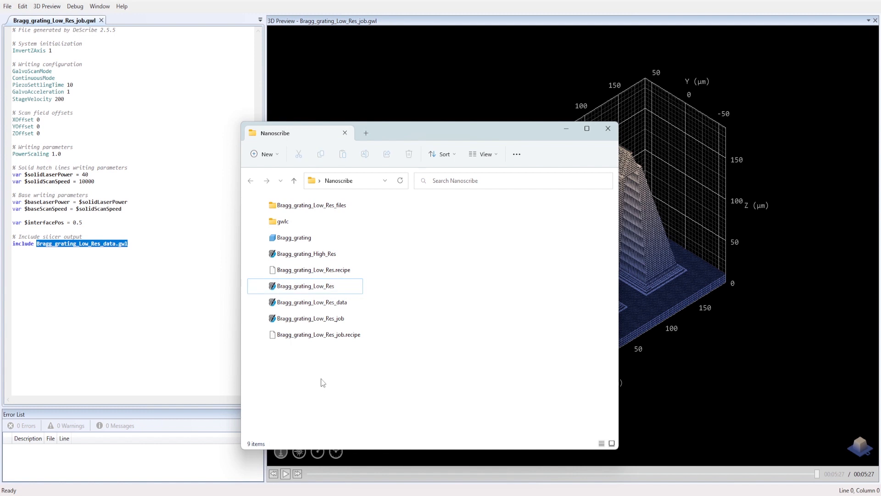
mouse_move(292, 257)
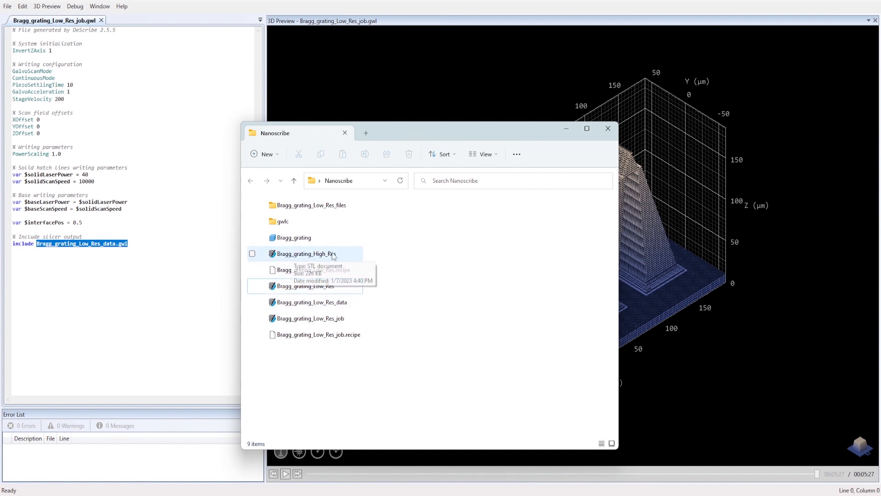
double_click(324, 257)
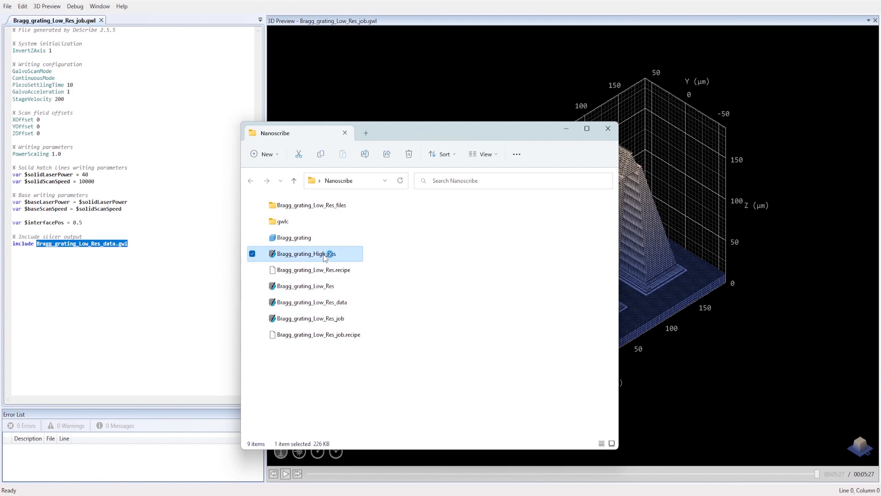
click(566, 131)
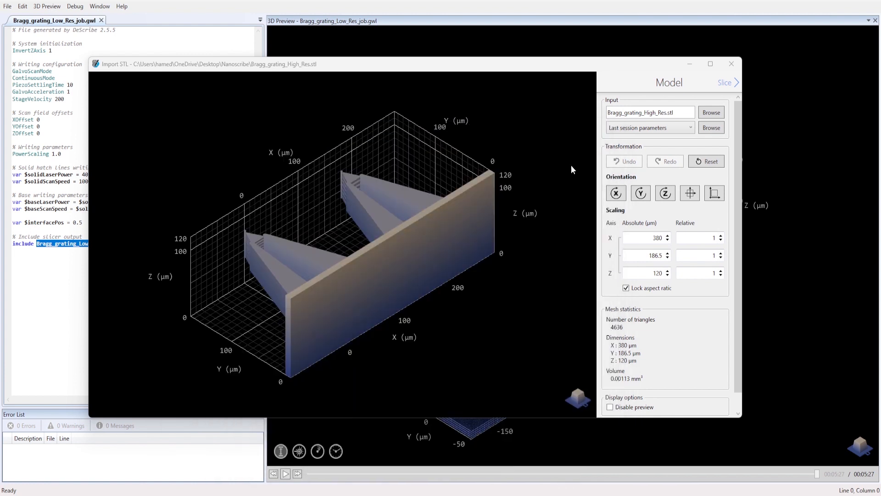
Rotate the model about X until its base plate lies flat, and centre it on the origin.
click(616, 193)
click(616, 194)
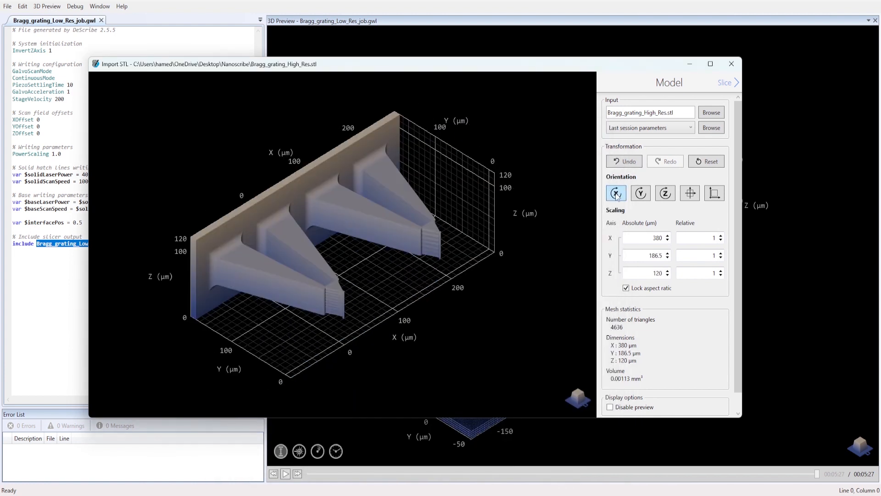
click(616, 194)
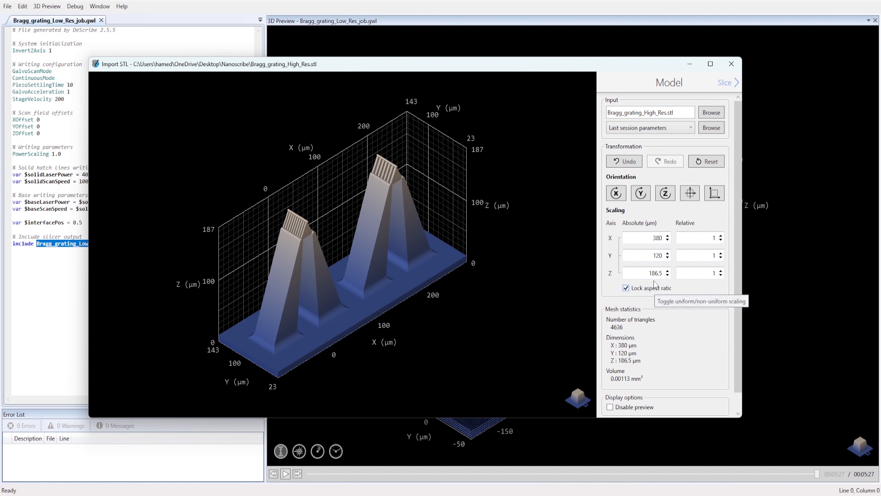
click(691, 195)
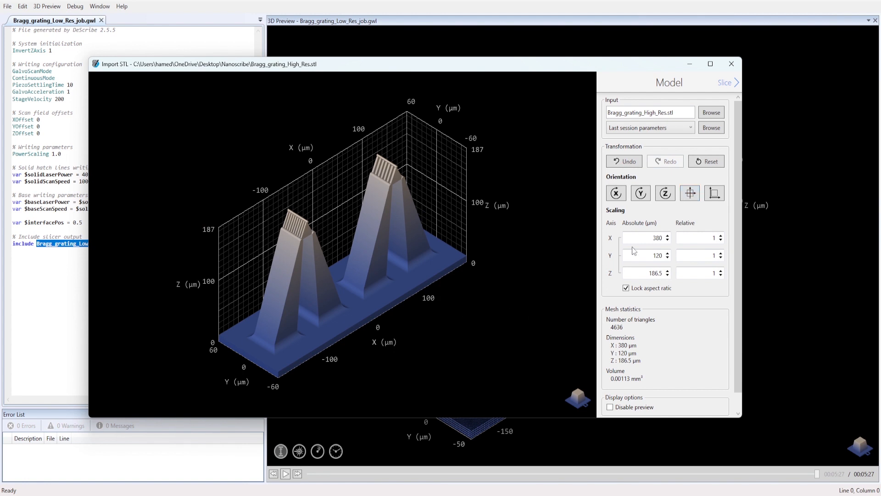
Load the IP-Dip 63x Fused Silica (3D SF) parameter set and slice the model with its default slicing settings.
click(659, 128)
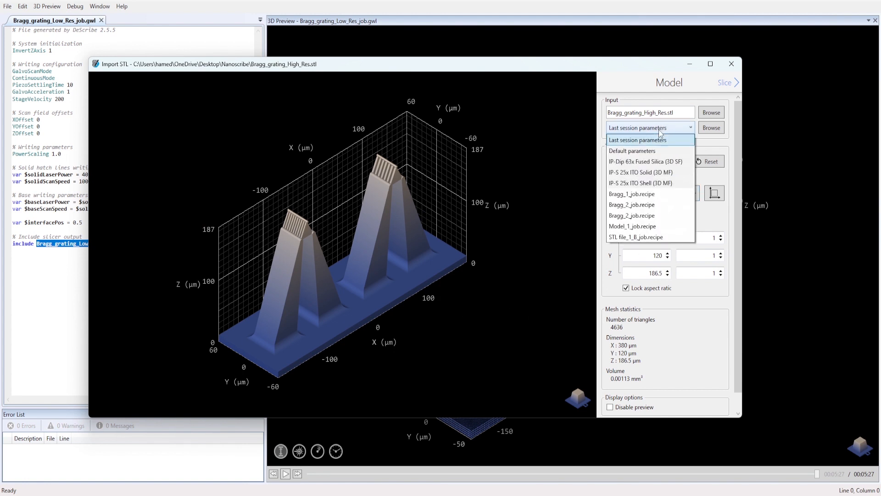
click(627, 161)
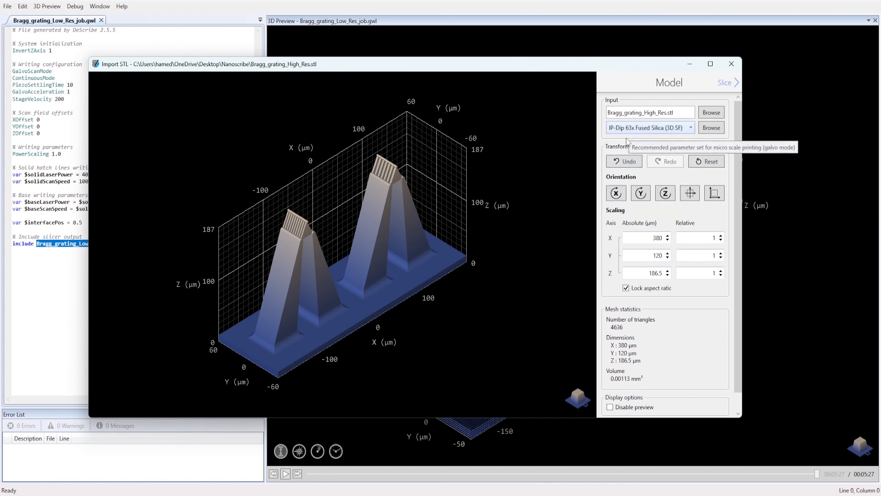
click(724, 83)
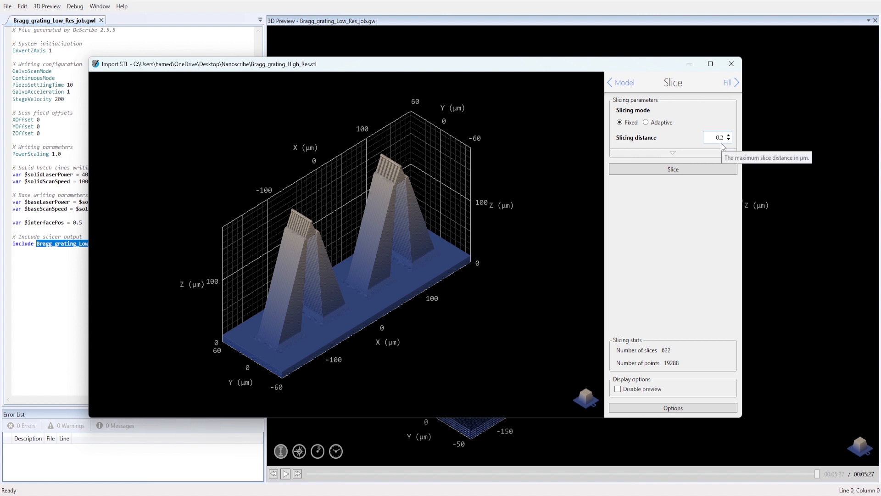
Generate the solid fill with the hatching angle offset set to 90° and proceed to the output settings.
click(730, 82)
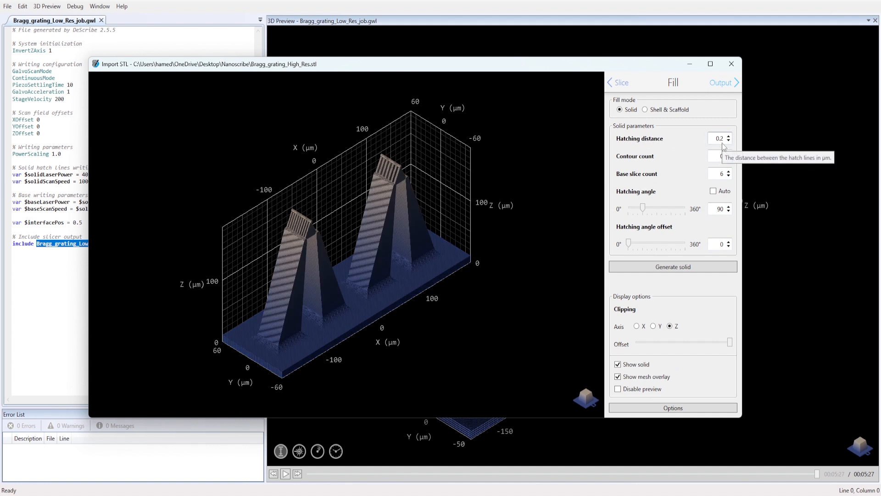
double_click(721, 244)
text(90)
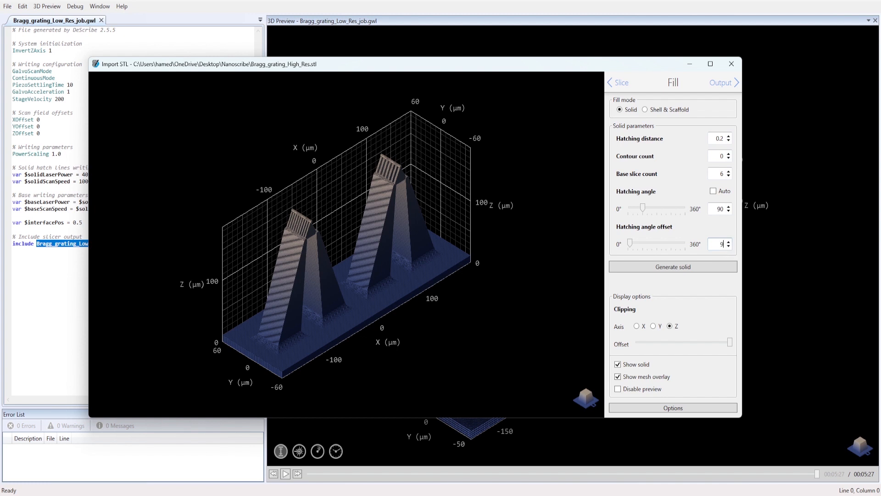
click(719, 83)
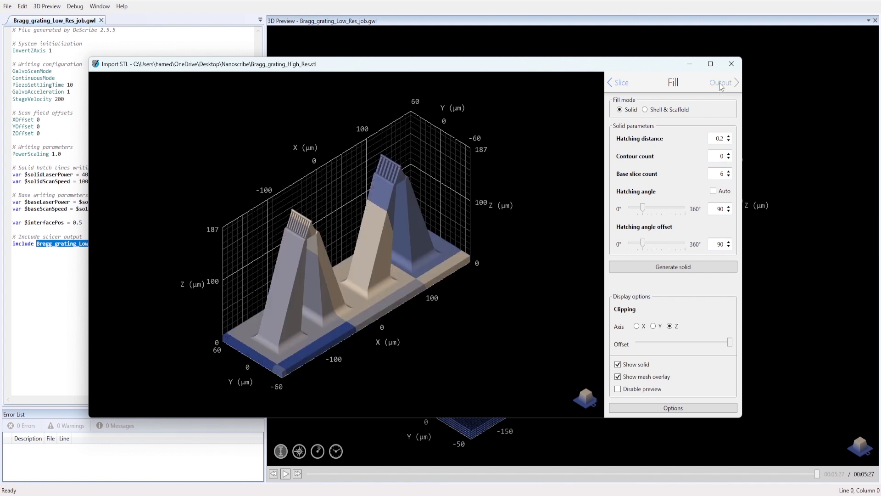
Set the block shear angle to 0 in the splitting parameters.
drag(734, 183, 724, 308)
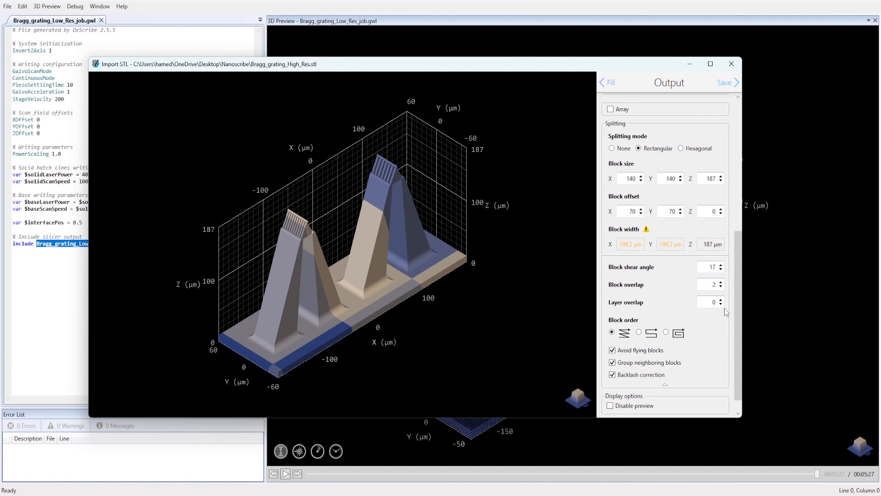
double_click(712, 267)
text(0)
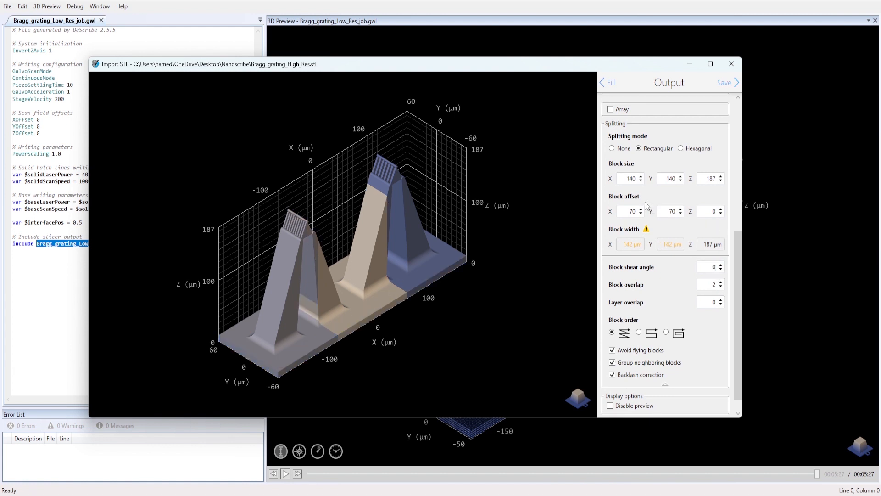
Set the block offset to Y 69 and X 0 for the high-resolution model.
double_click(670, 212)
text(0)
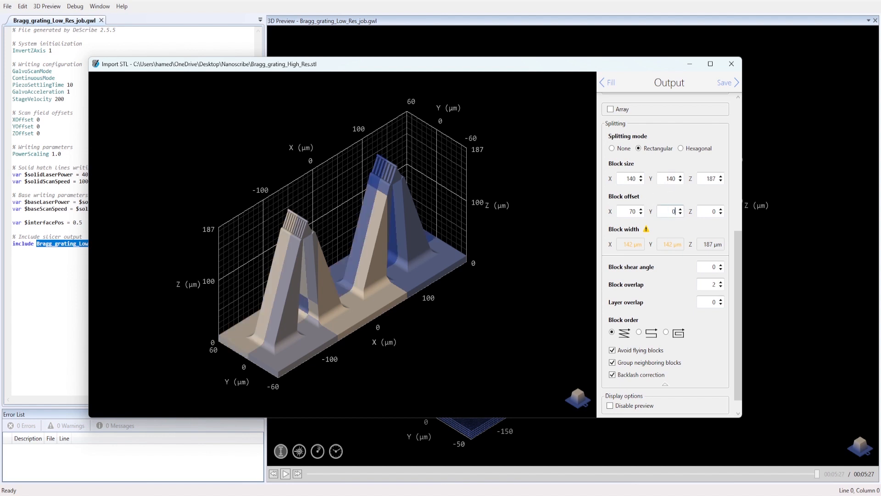
double_click(667, 213)
text(69)
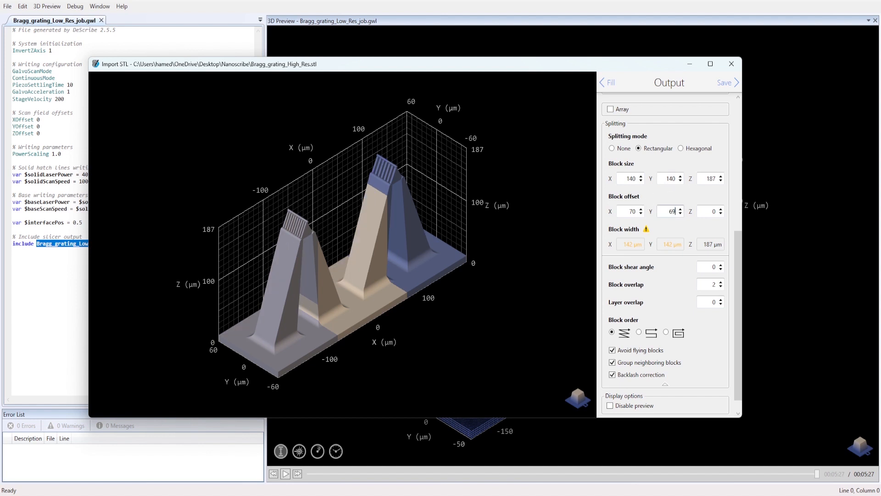
double_click(631, 212)
text(0)
double_click(664, 211)
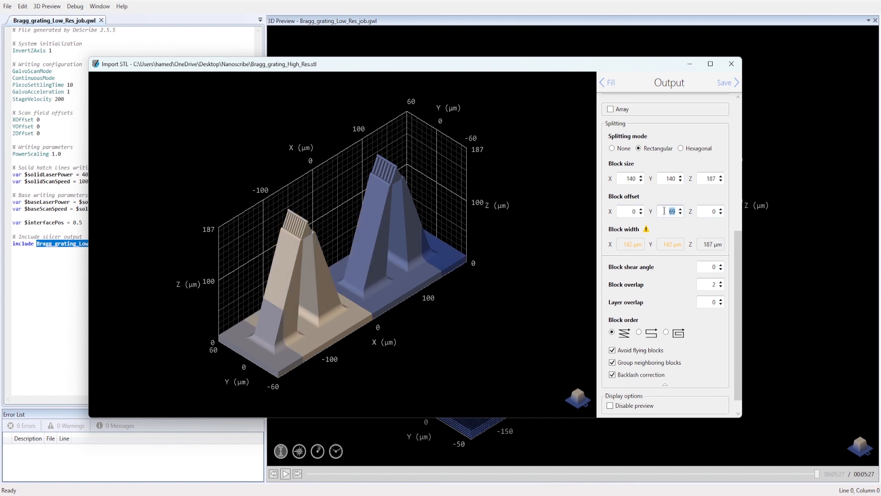
Set the Z block offset to 150 and check from other angles how the blocks cut the high-resolution towers.
double_click(714, 211)
text(150)
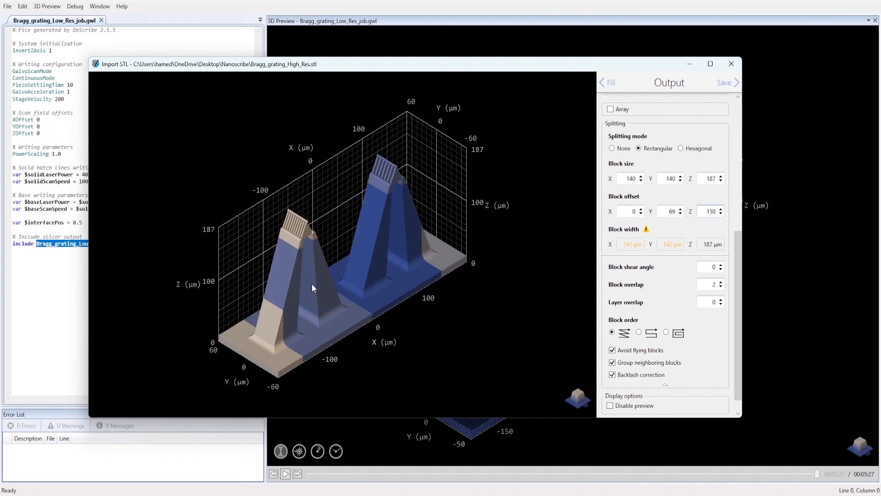
drag(312, 283, 481, 297)
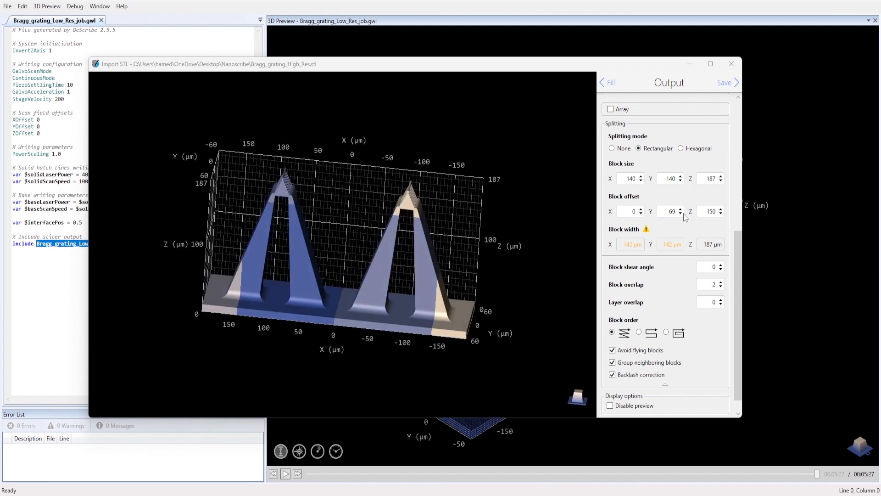
drag(331, 282, 289, 271)
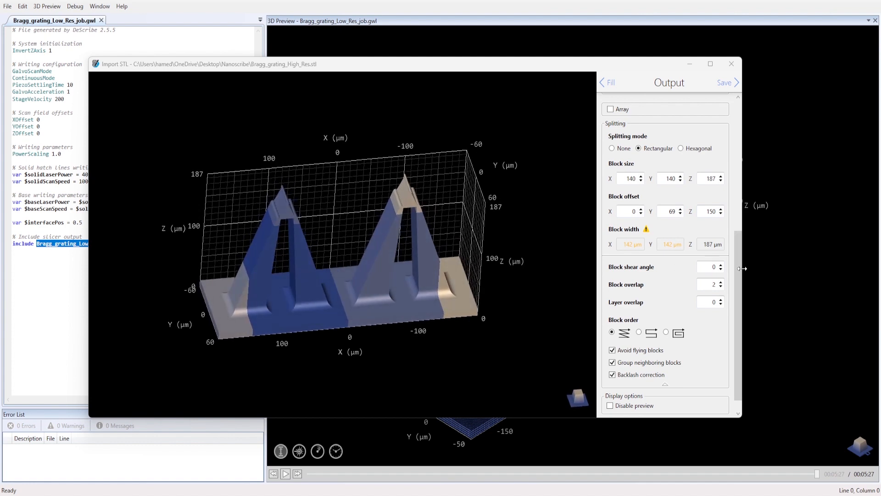
Save the high-resolution import as a print job and generate the 3D preview of Bragg_grating_High_Res_job.gwl.
drag(741, 272, 731, 305)
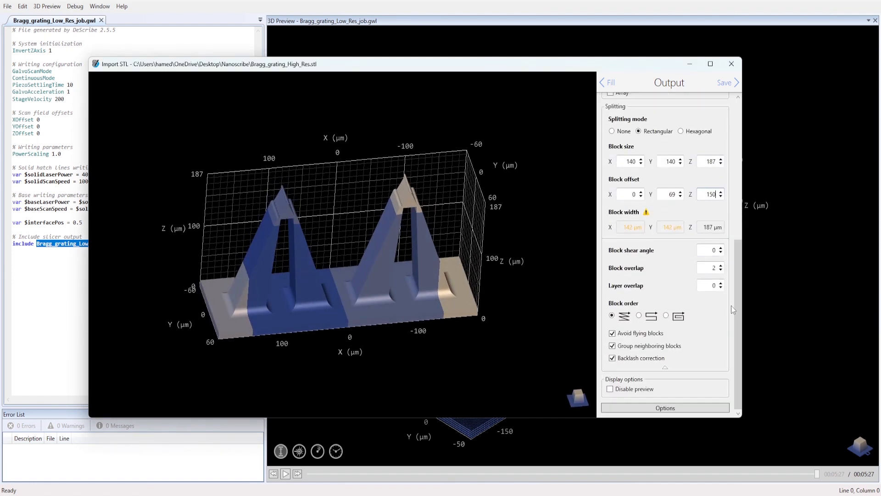
click(724, 88)
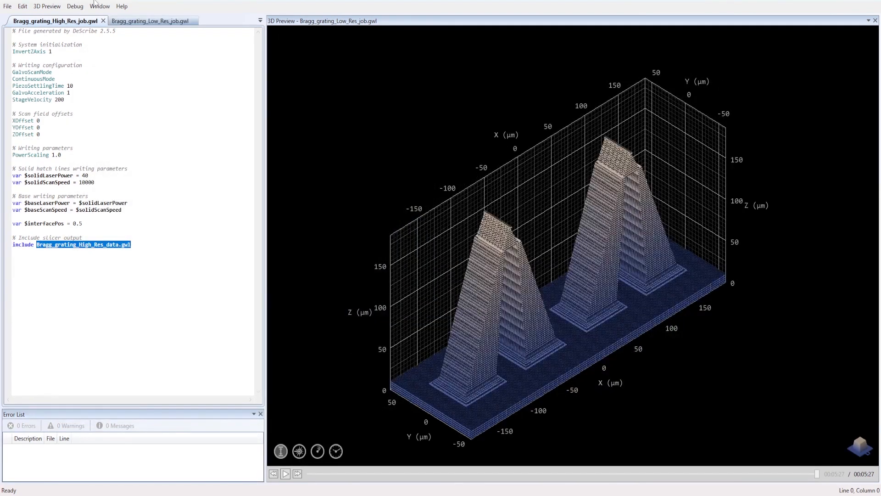
click(47, 6)
click(57, 20)
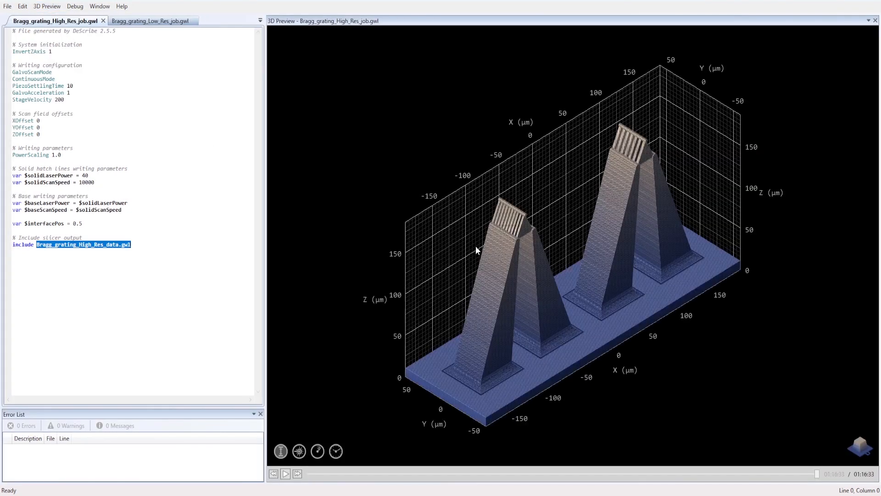
Inspect the grating bars and tower legs in the high-resolution preview, and close Bragg_grating_High_Res_job.gwl.
drag(519, 286, 482, 255)
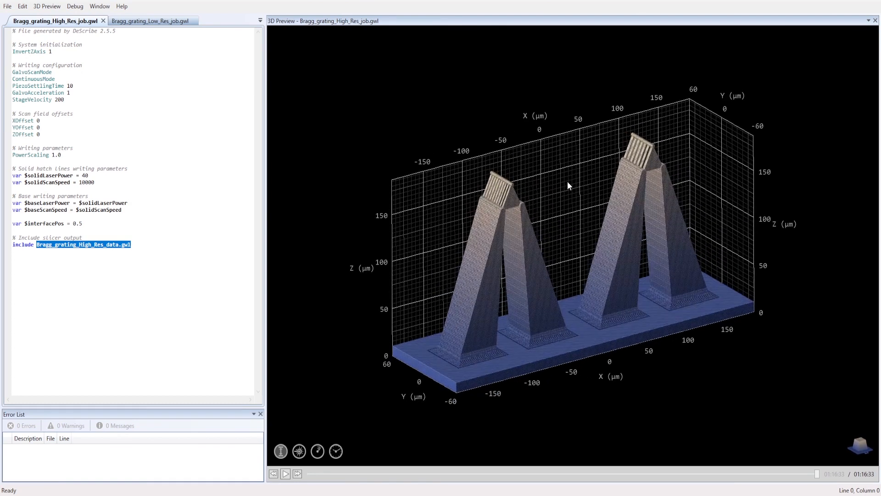
scroll(568, 181, up, 6)
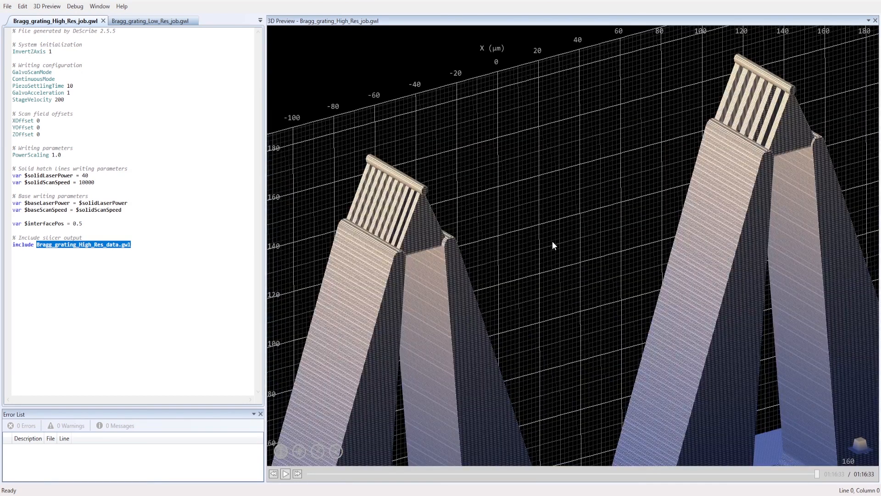
scroll(552, 241, down, 6)
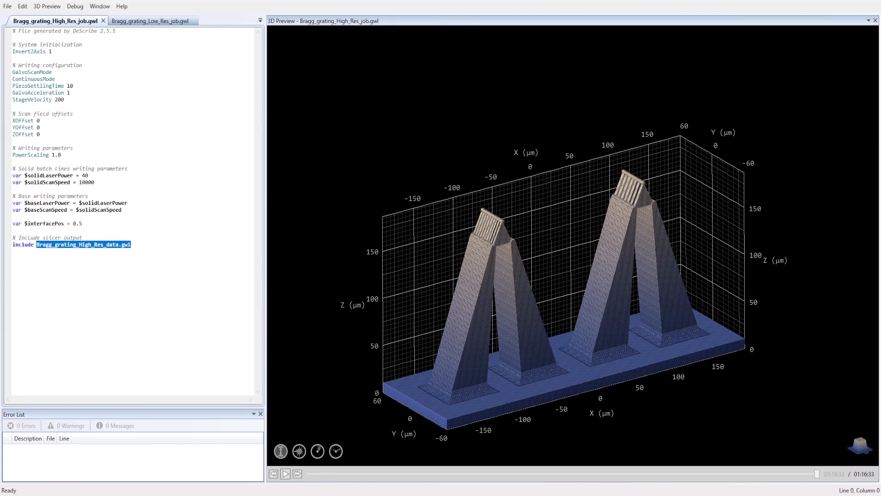
click(104, 20)
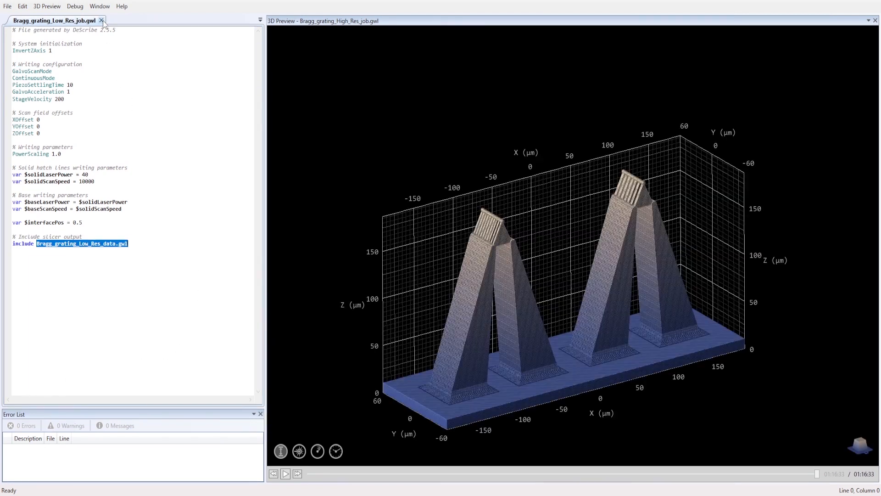
Close Bragg_grating_Low_Res_job.gwl and switch to the Nanoscribe folder in File Explorer.
click(101, 21)
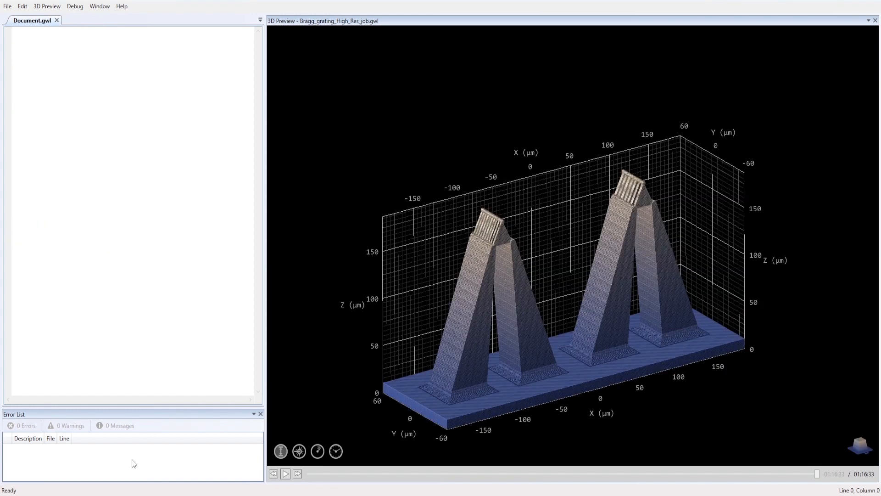
mouse_move(113, 494)
click(104, 459)
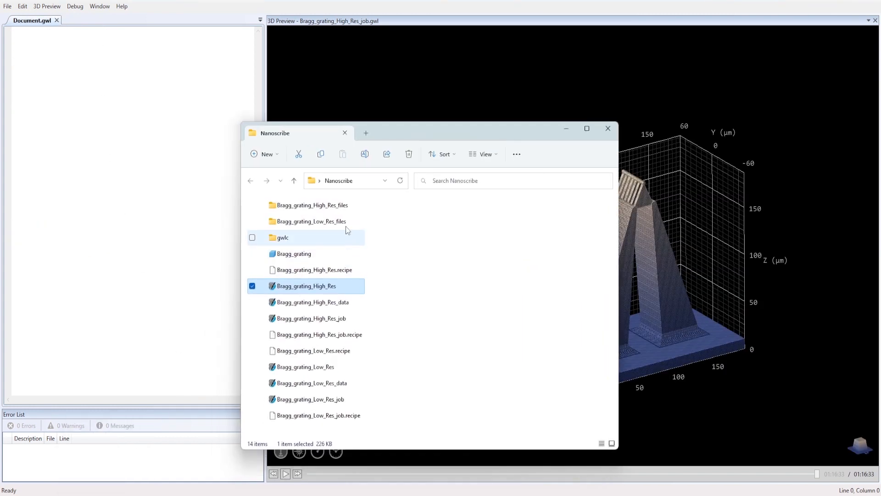
drag(393, 126, 375, 95)
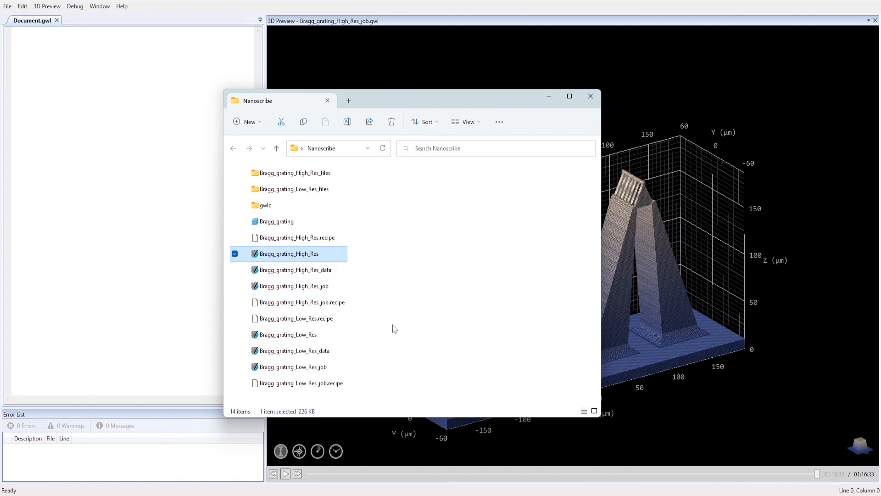
Compare the job and data files of both resolutions and delete the Bragg_grating_High_Res_job file.
click(325, 286)
click(318, 371)
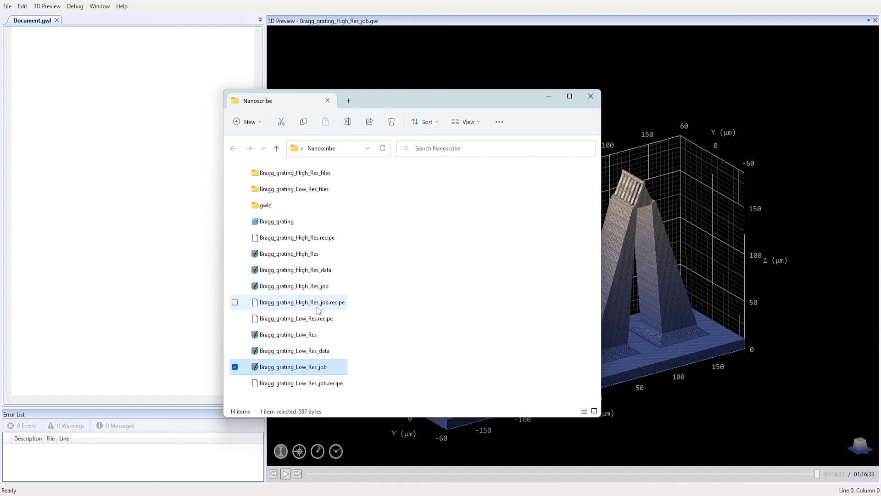
click(318, 274)
click(316, 353)
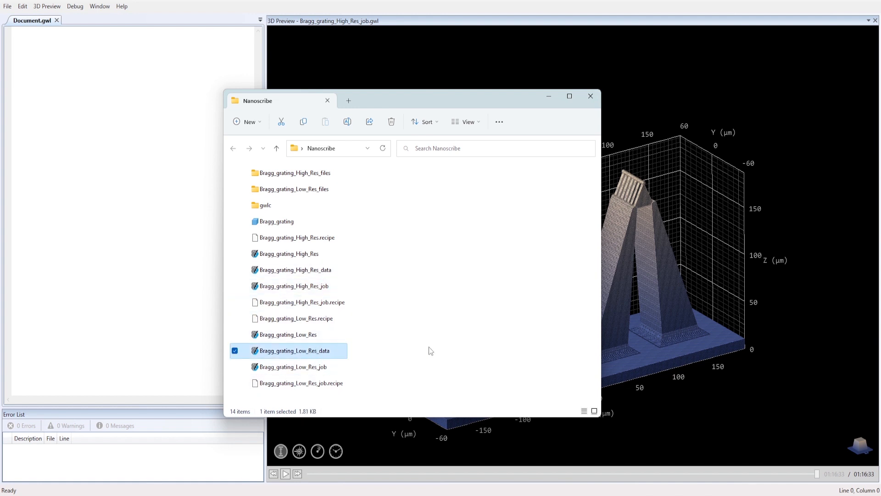
click(326, 292)
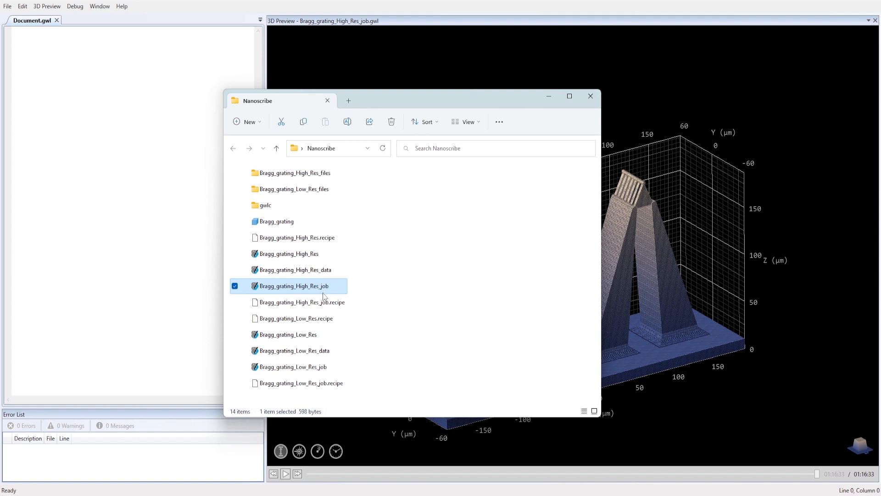
click(305, 272)
click(308, 286)
key(Delete)
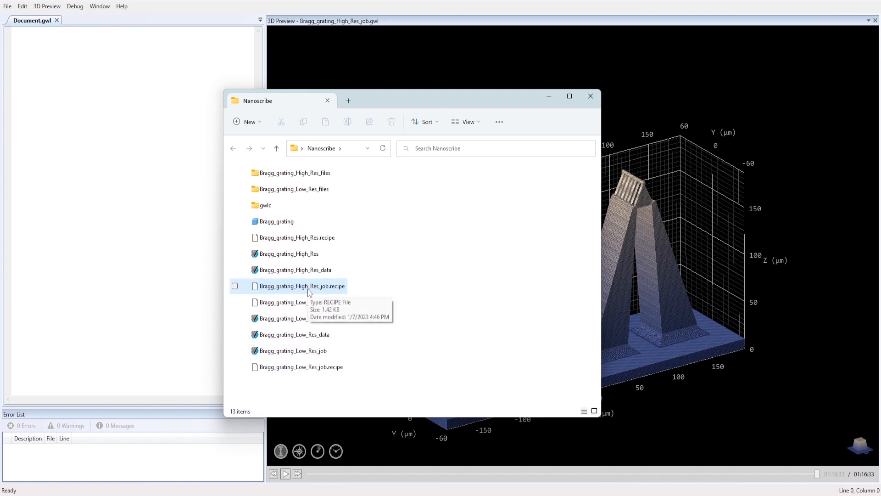
Rename the Bragg_grating_Low_Res_job file as Bragg_grating_job and open it in DeScribe.
click(320, 354)
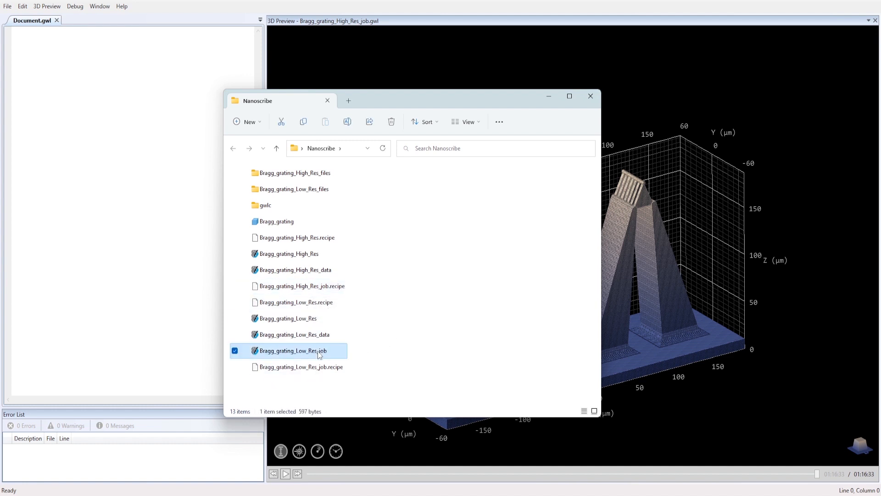
click(320, 354)
drag(317, 351, 294, 353)
key(BackSpace)
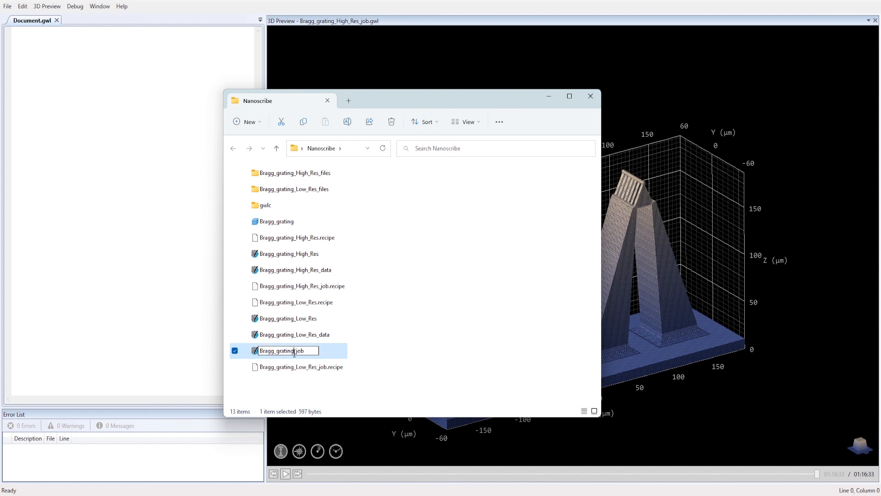
click(480, 354)
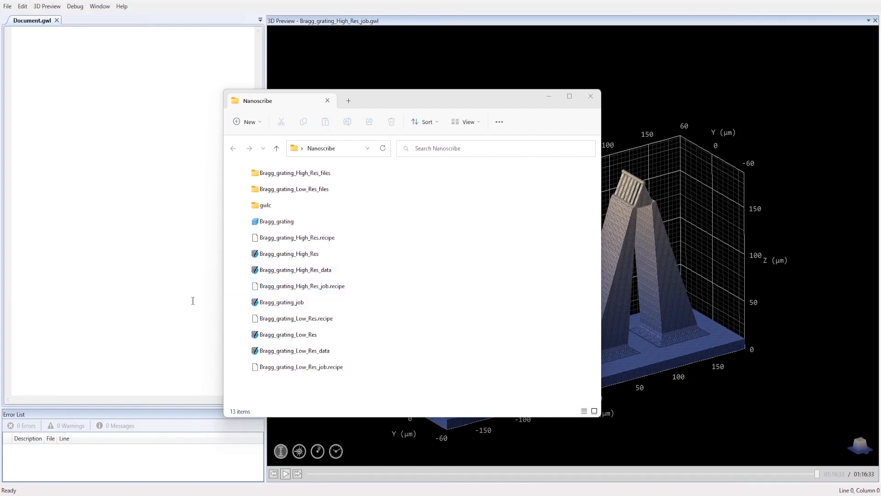
double_click(290, 307)
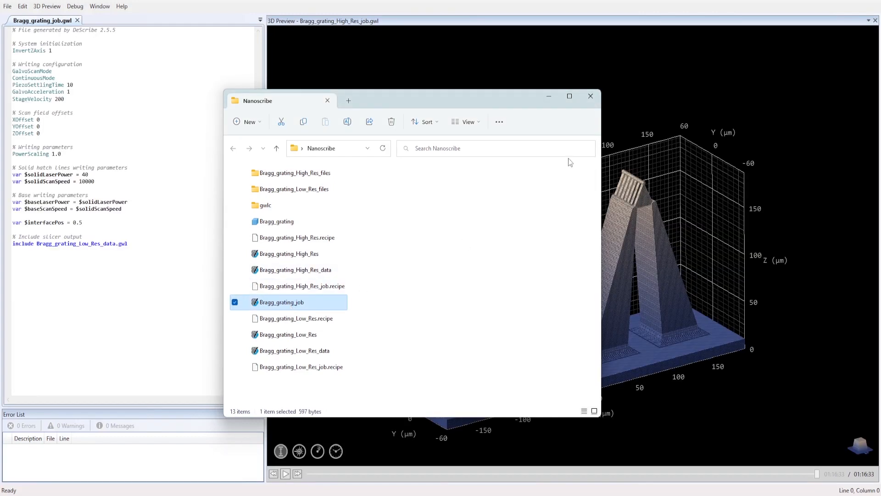
click(550, 101)
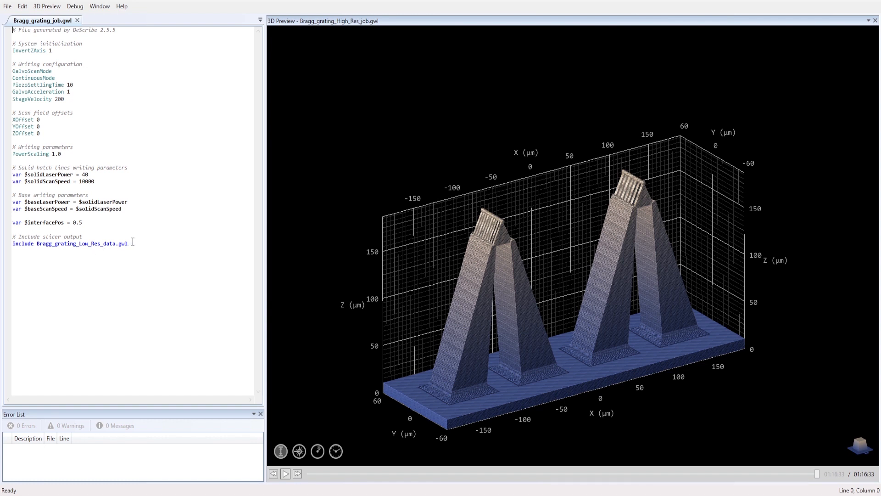
Duplicate the slicer output include section below the original and point the copy to Bragg_grating_High_Res_data.gwl.
drag(130, 243, 11, 237)
key(ctrl+c)
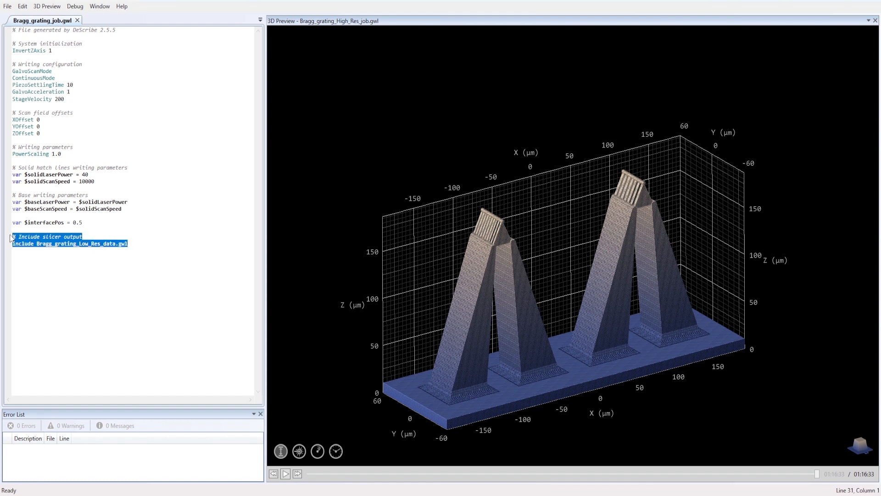
click(132, 243)
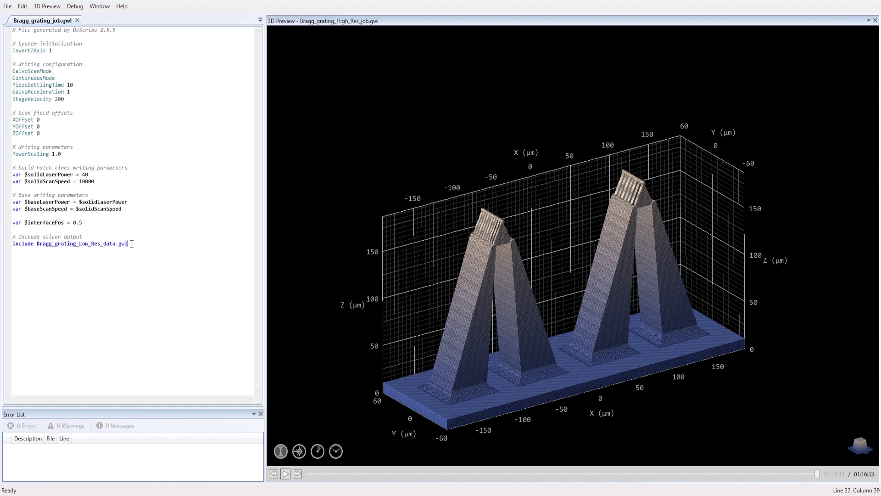
key(Return)
key(Return)
key(ctrl+v)
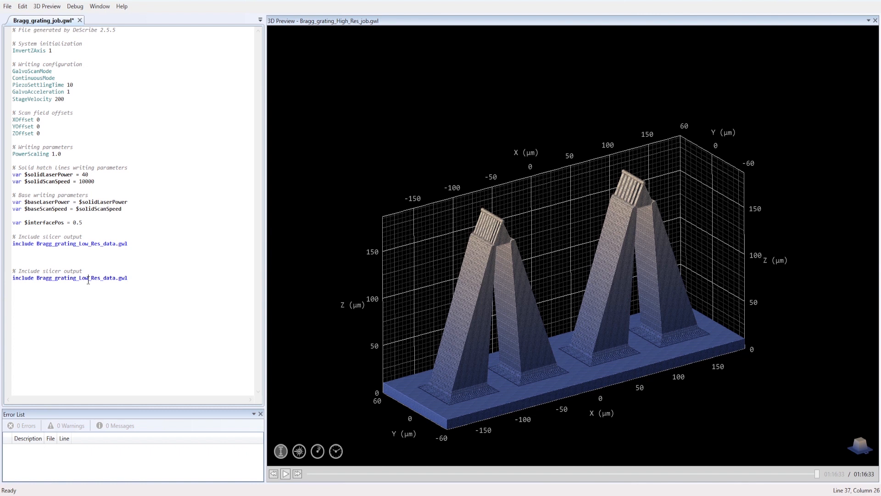
drag(88, 278, 79, 278)
text(High)
click(42, 260)
Open Bragg_grating_Low_Res_data from the Nanoscribe folder and go to its block include lines.
key(super+e)
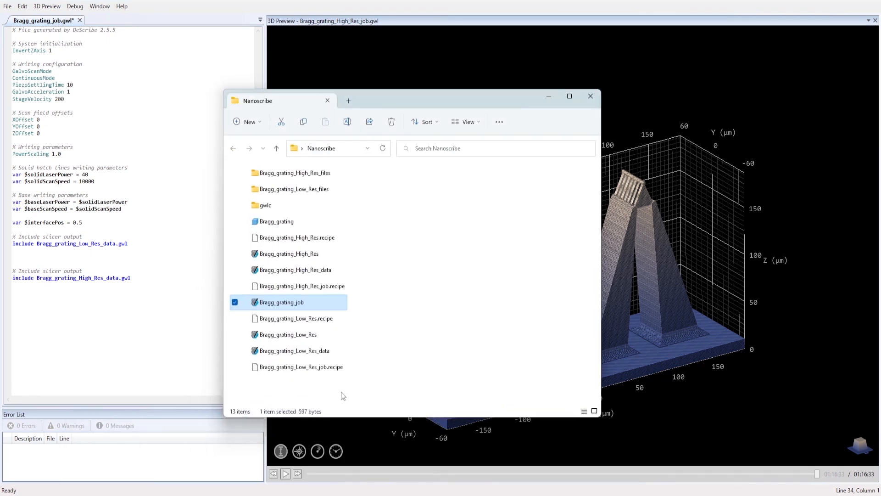
click(334, 386)
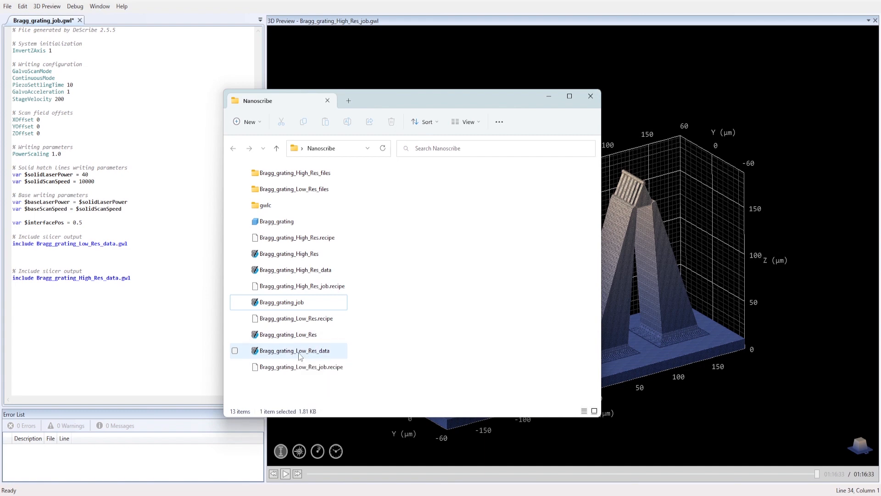
double_click(300, 356)
click(549, 97)
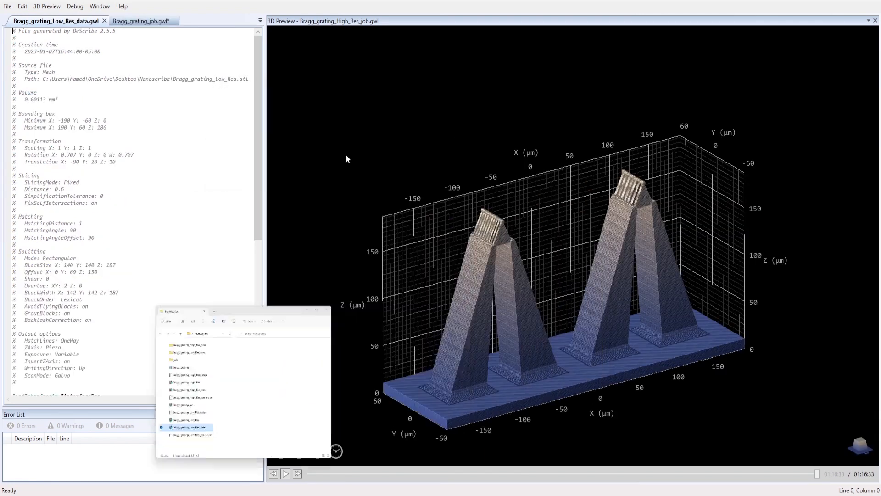
scroll(195, 278, down, 6)
scroll(195, 277, down, 7)
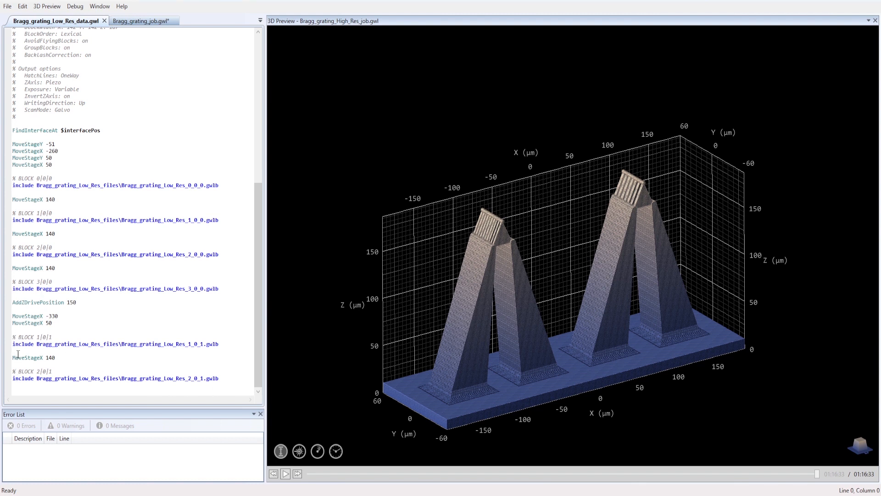
Comment out blocks 1|0|1 and 2|0|1 with the stage move between them in the low-resolution data file, and save it.
click(18, 337)
drag(226, 382, 11, 341)
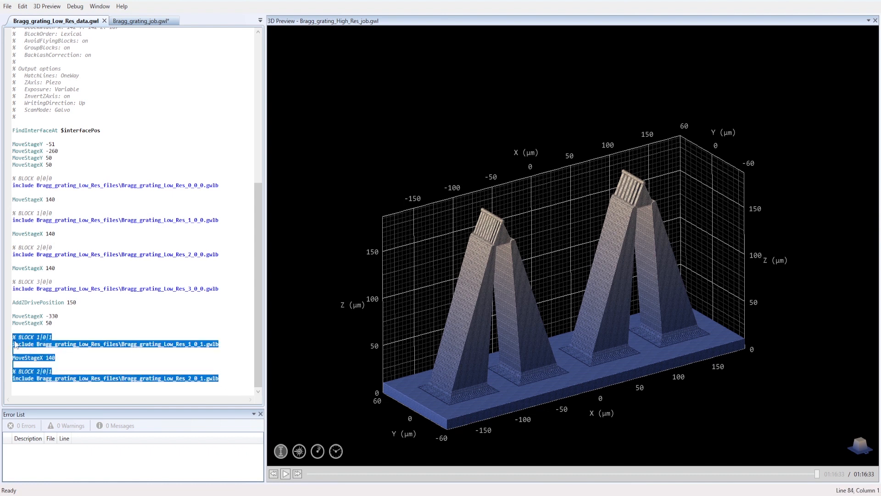
key(ctrl+k)
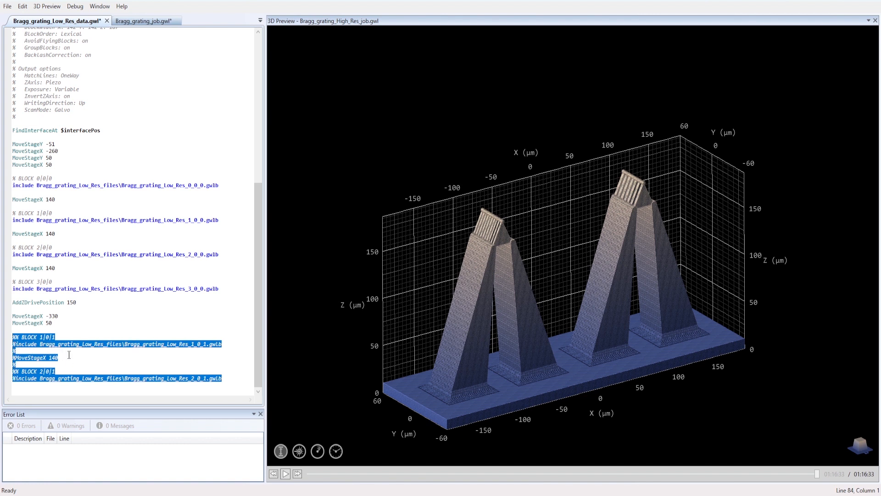
click(69, 354)
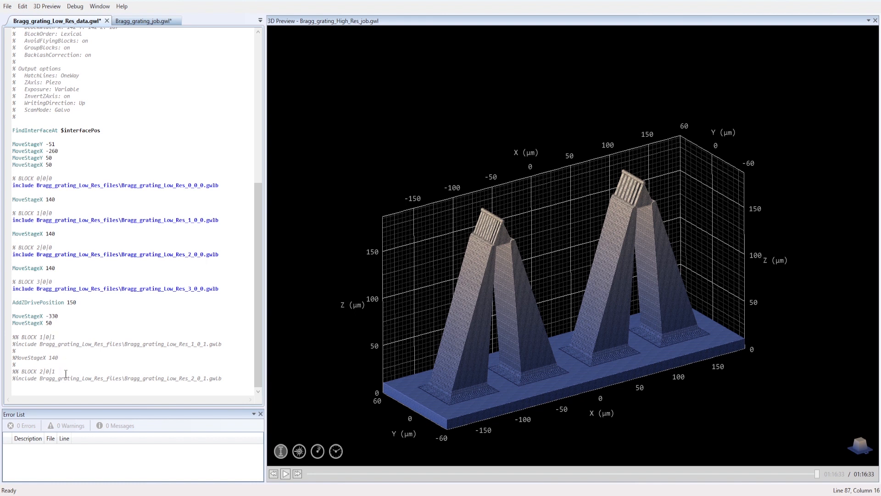
click(7, 7)
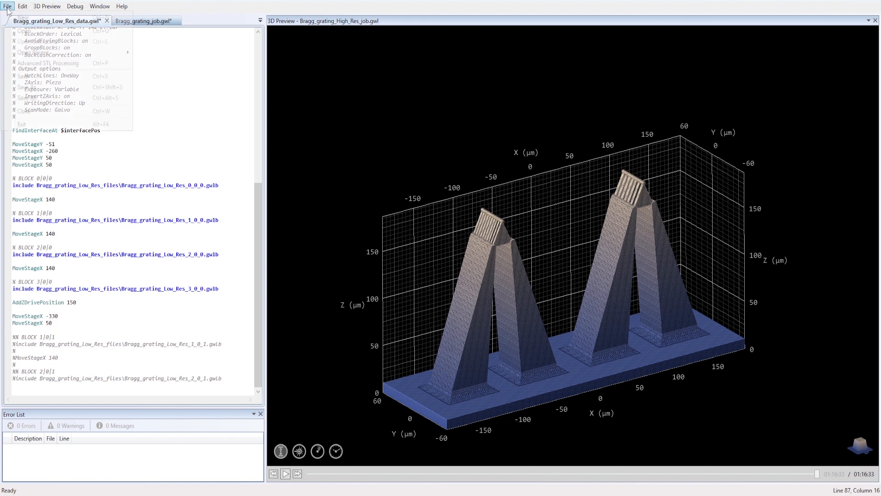
click(35, 78)
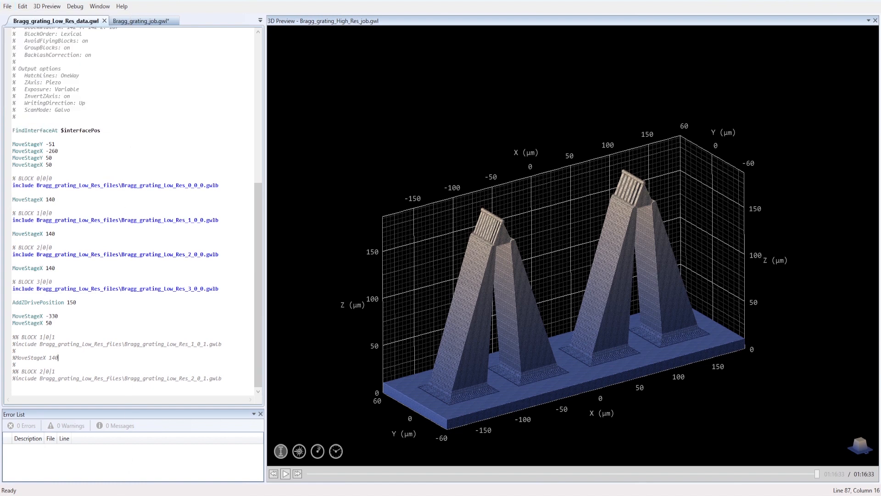
Open Bragg_grating_High_Res_data from the Nanoscribe folder and go to its block include lines.
key(alt+Tab)
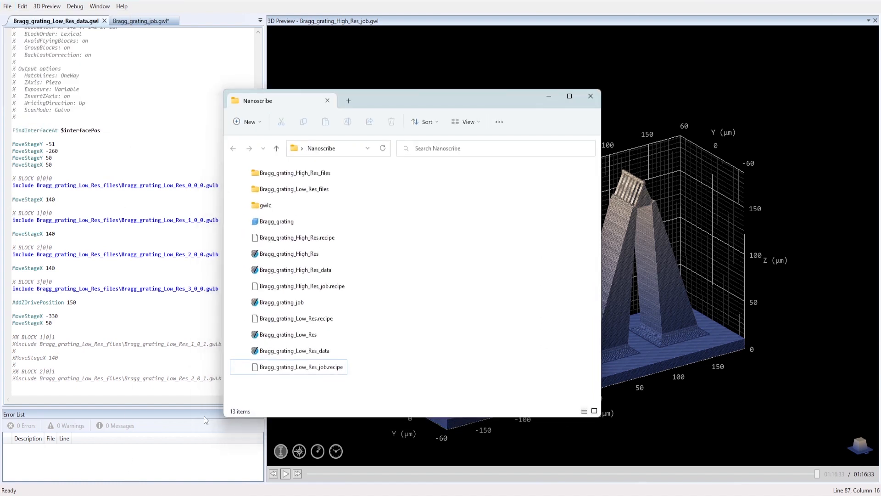
click(299, 272)
double_click(299, 272)
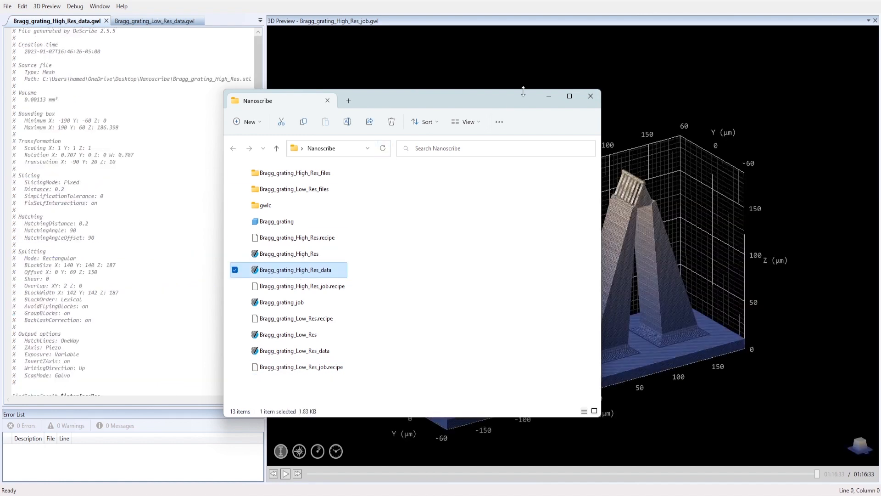
click(548, 97)
scroll(160, 273, down, 12)
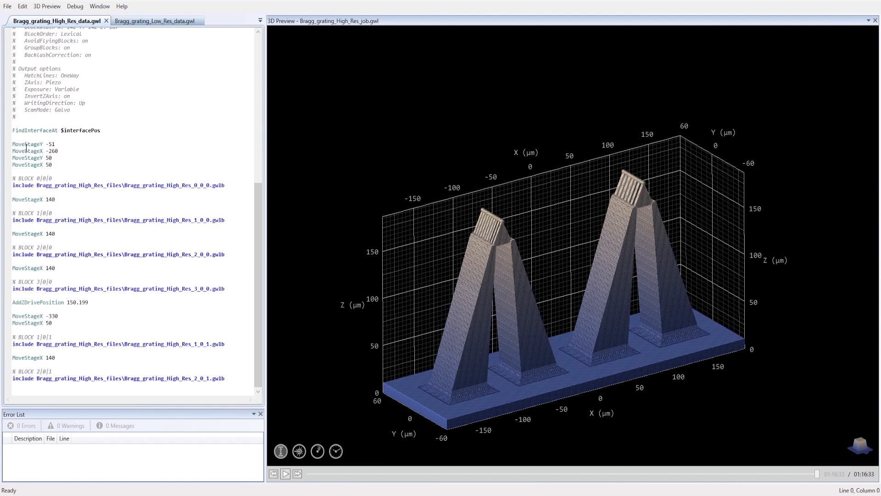
Comment out the high-resolution commands from FindInterfaceAt through the MoveStageX 50 line just above block 1|0|1.
drag(13, 122, 72, 325)
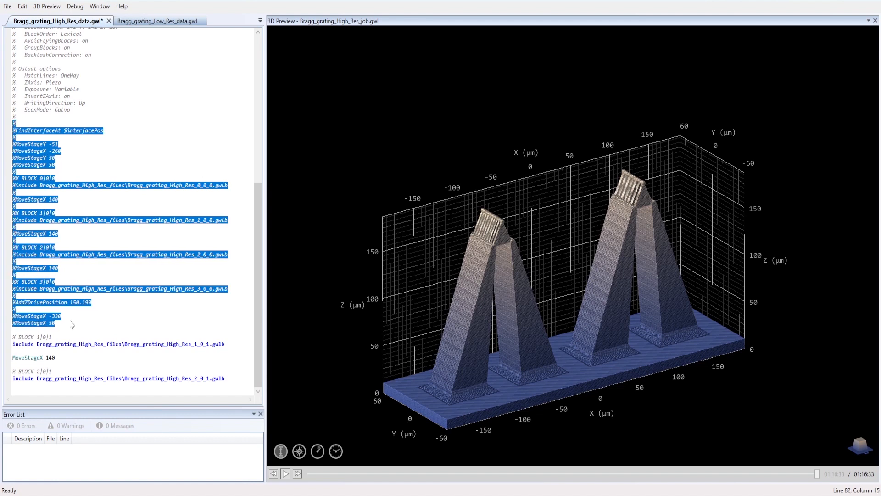
key(ctrl+k)
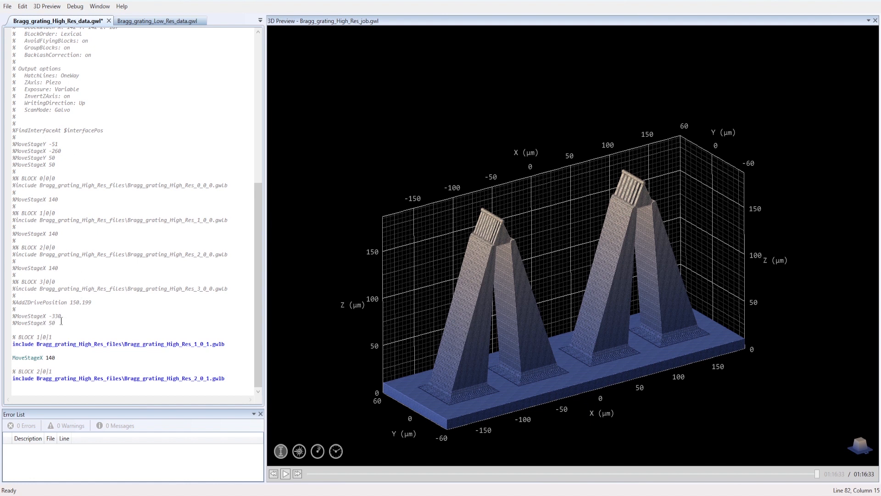
drag(54, 323, 10, 302)
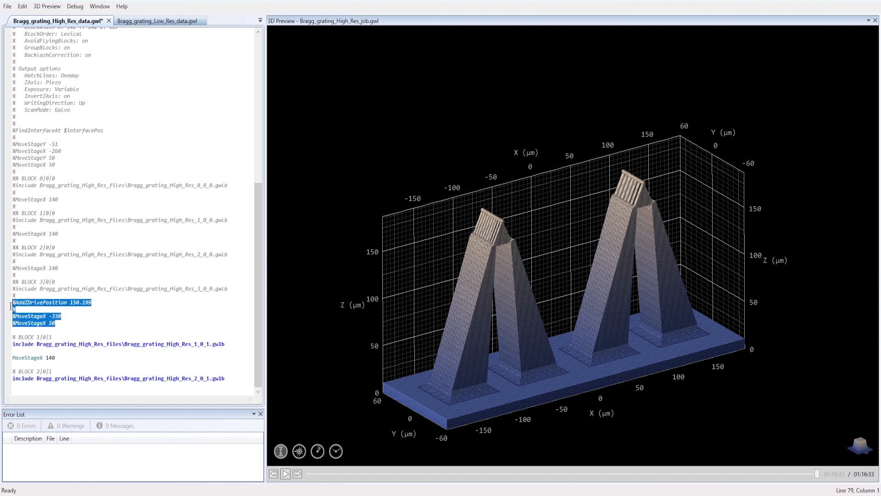
click(65, 324)
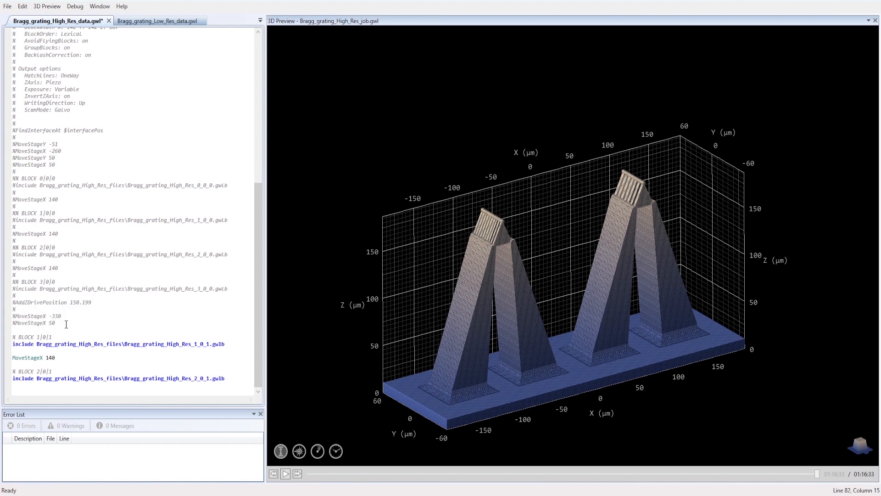
Save Bragg_grating_High_Res_data.gwl and close both the high- and low-resolution data files.
click(7, 7)
click(42, 77)
click(105, 21)
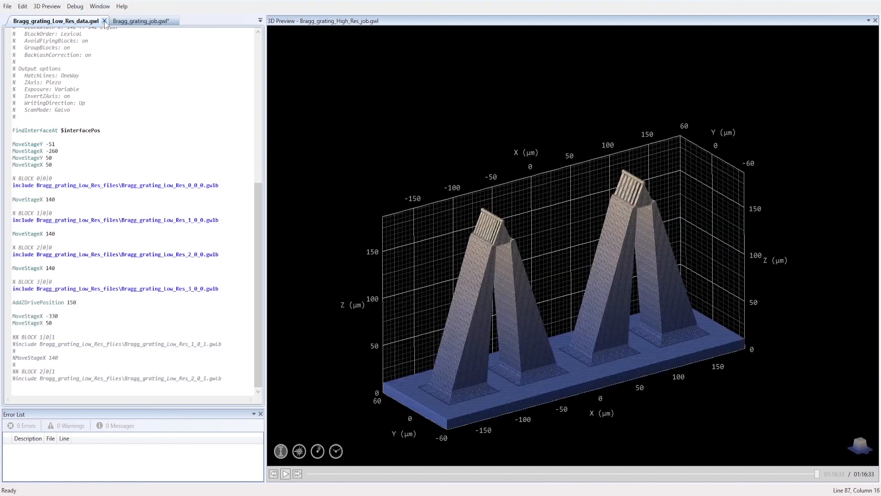
click(105, 21)
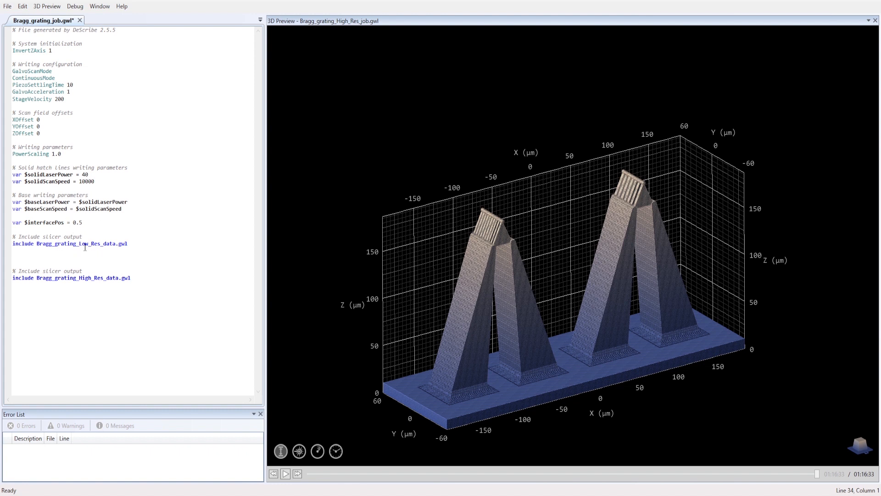
Set PowerScaling to 2.0 and $solidLaserPower to 100 in Bragg_grating_job.gwl.
double_click(52, 154)
text(2)
click(85, 175)
key(BackSpace)
text(10)
Copy the PowerScaling 2.0 line to a new line below the Bragg_grating_Low_Res_data.gwl include.
click(39, 251)
key(Return)
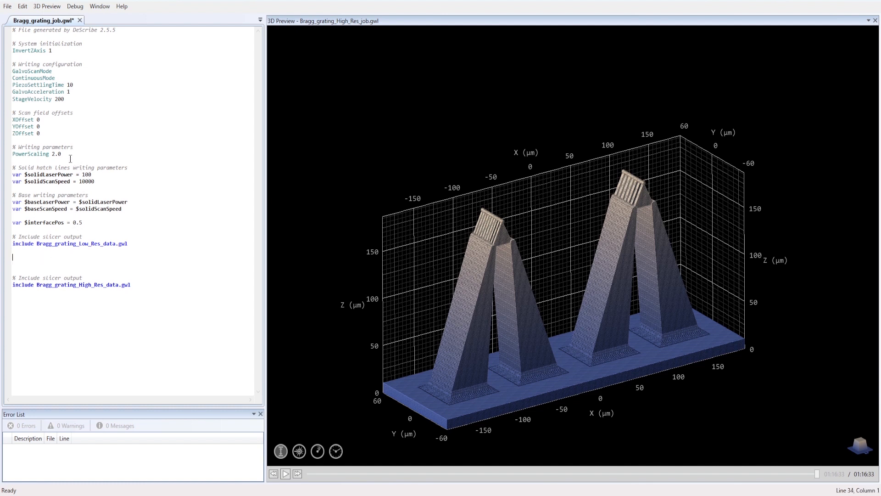
drag(64, 154, 13, 154)
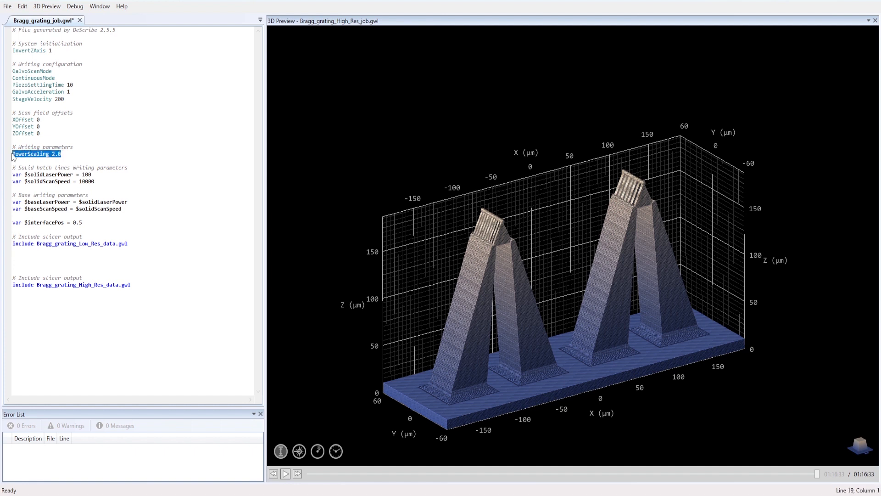
key(ctrl+c)
click(19, 257)
key(ctrl+v)
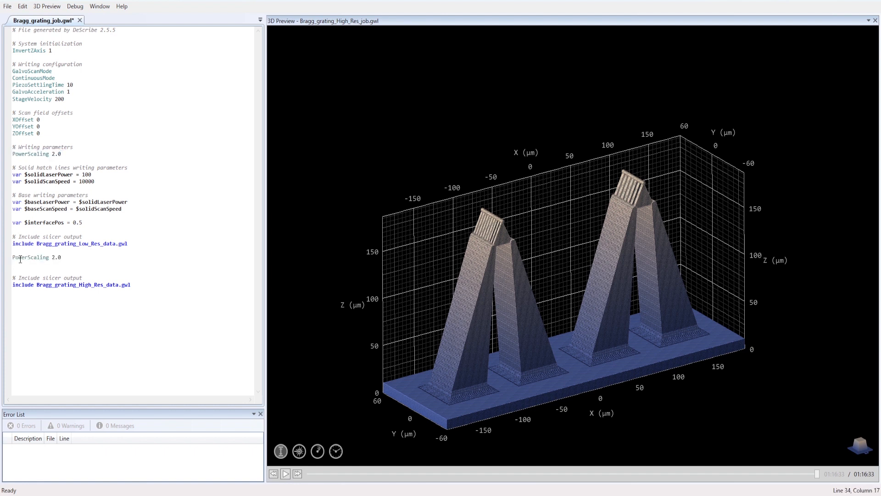
Duplicate the "var $solidLaserPower = 100" line directly below the copied PowerScaling line.
key(Return)
drag(91, 175, 12, 175)
key(ctrl+c)
click(21, 262)
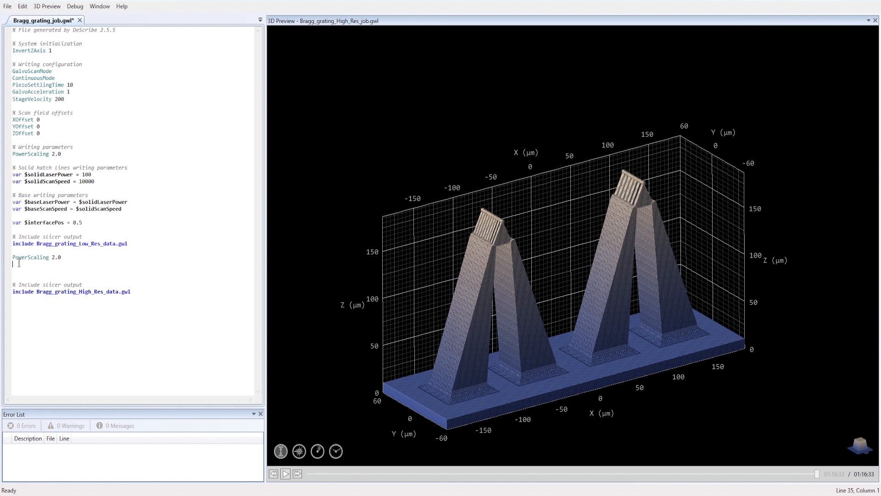
key(ctrl+v)
key(Return)
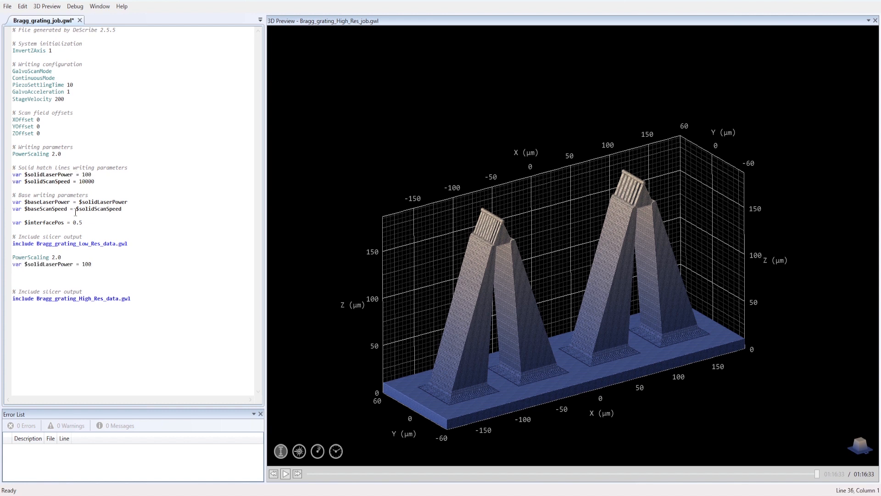
Copy "var $baseLaserPower = $solidLaserPower" below the copied $solidLaserPower line and remove the surplus blank line.
drag(128, 202, 13, 200)
key(ctrl+c)
click(20, 271)
key(ctrl+v)
key(Delete)
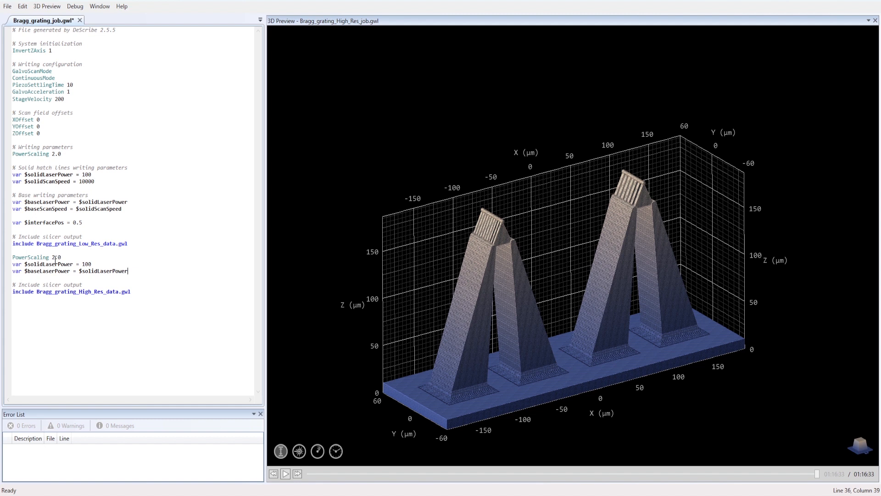
Set PowerScaling to 1.0 and $solidLaserPower to 70 in the copied lines above the high-resolution include.
drag(56, 258, 51, 259)
text(1)
drag(89, 264, 82, 264)
text(7)
Replace var with set in the copied $solidLaserPower and $baseLaserPower lines.
click(20, 266)
double_click(21, 265)
text(set)
double_click(17, 271)
text(set)
click(34, 251)
Comment out the high-resolution section from PowerScaling 1.0 through the Bragg_grating_High_Res_data.gwl include.
drag(134, 292, 11, 258)
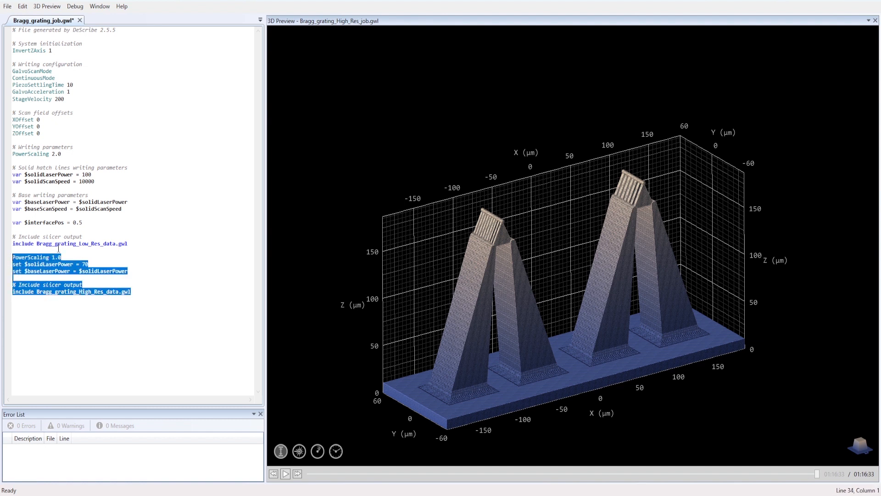
key(ctrl+k)
key(ctrl+c)
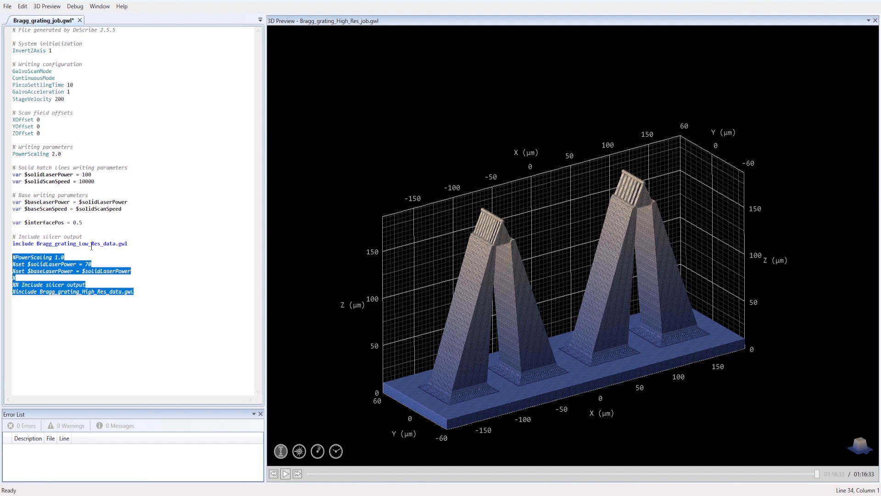
key(Up)
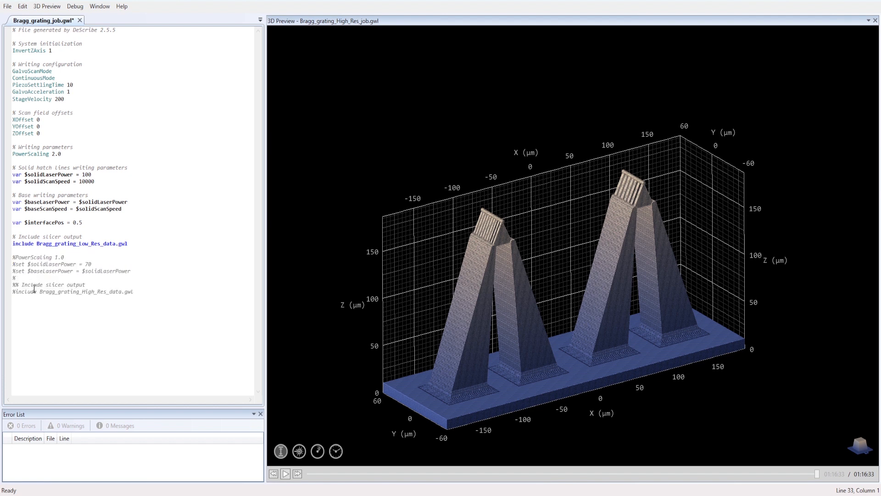
Save the job, generate its 3D preview, and inspect the low-resolution towers from another side.
click(47, 6)
click(55, 18)
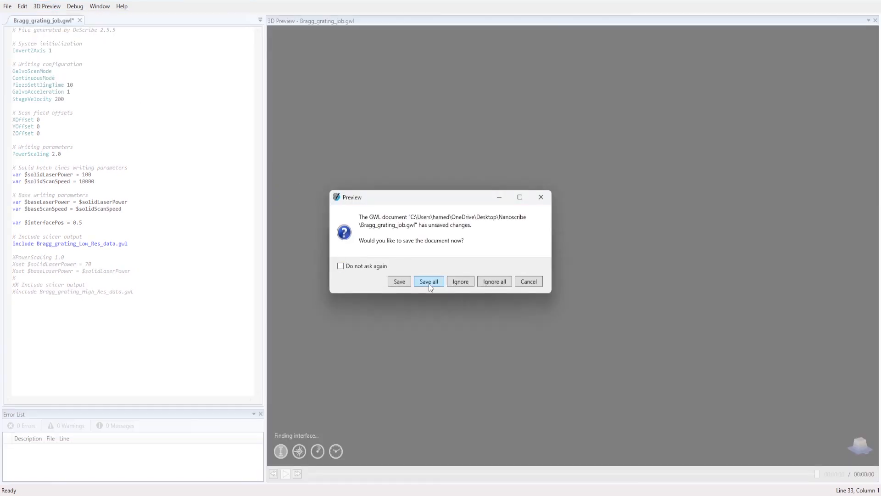
click(423, 280)
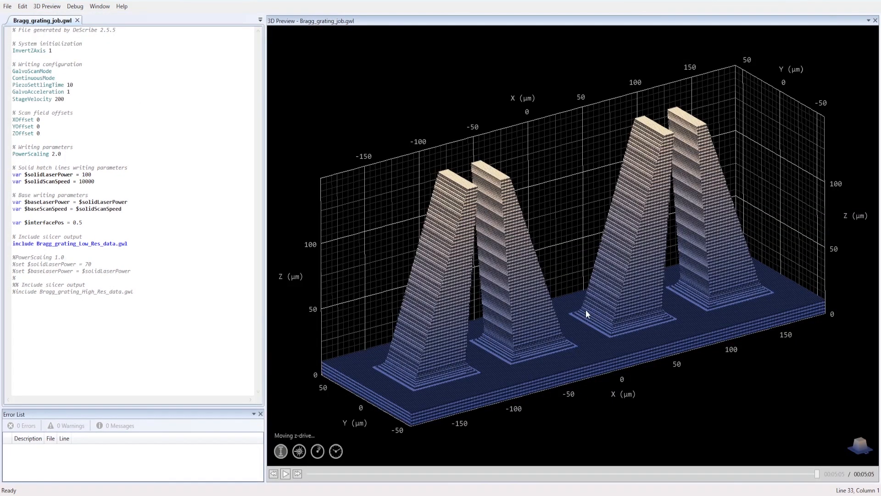
drag(583, 310, 377, 270)
drag(592, 271, 566, 265)
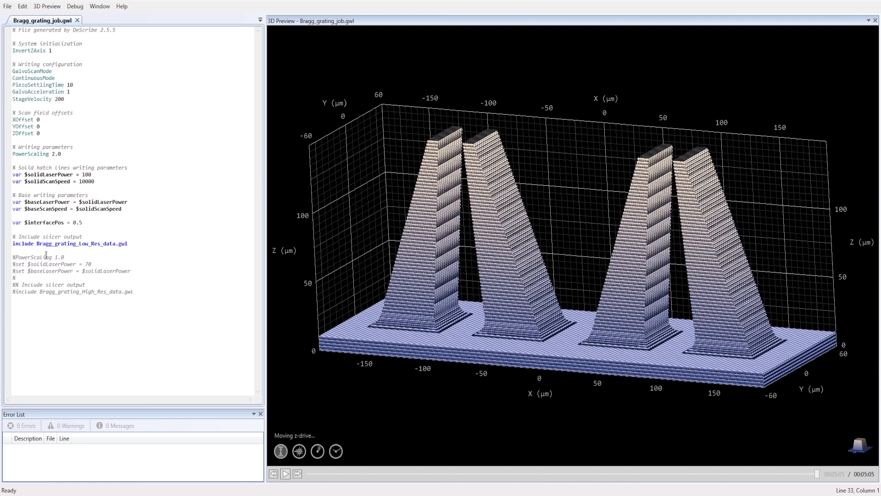
Uncomment the high-resolution section from PowerScaling 1.0 through the Bragg_grating_High_Res_data.gwl include.
drag(29, 255, 32, 267)
click(98, 286)
drag(133, 293, 7, 262)
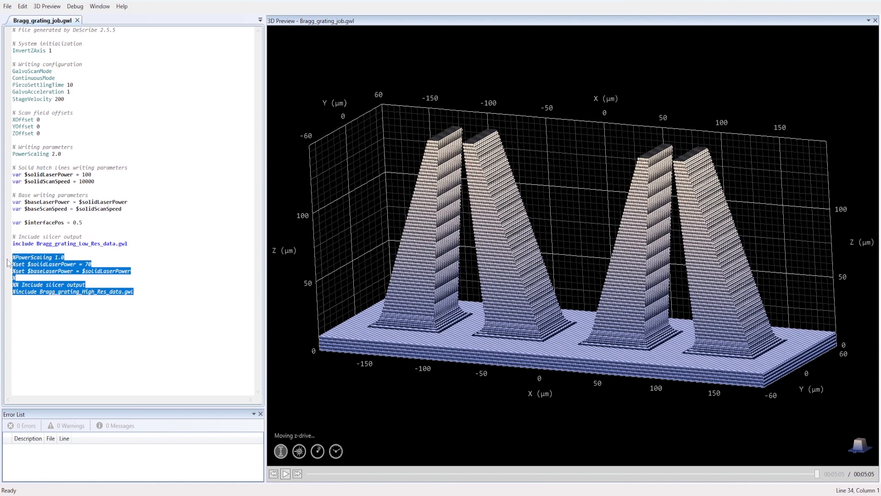
key(ctrl+k)
key(ctrl+u)
click(82, 279)
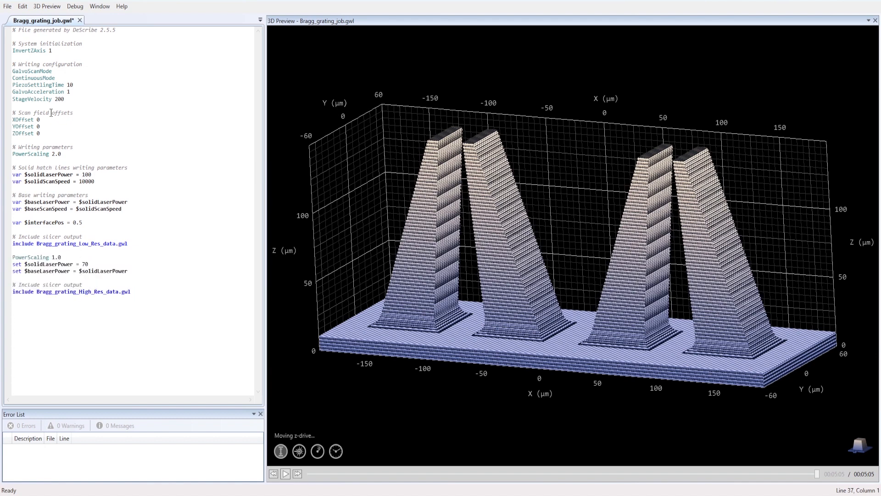
Save all changes and generate the 3D preview of the combined Bragg_grating_job.gwl.
click(47, 6)
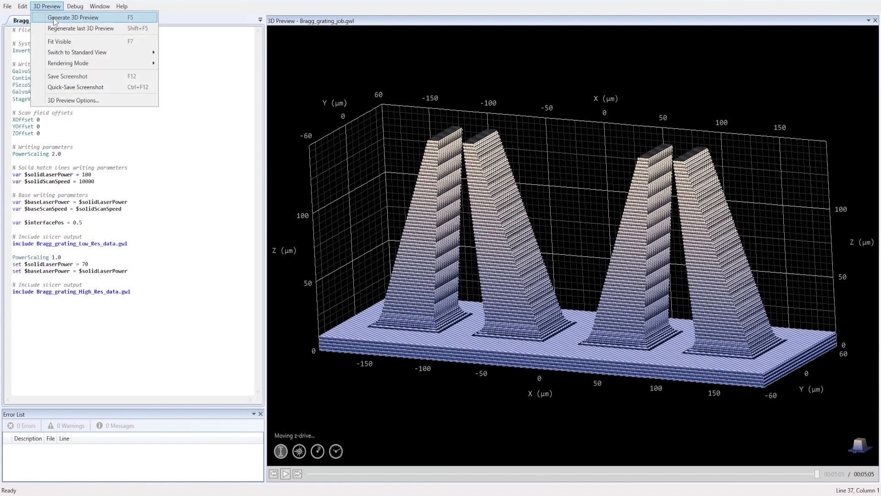
click(54, 17)
click(424, 282)
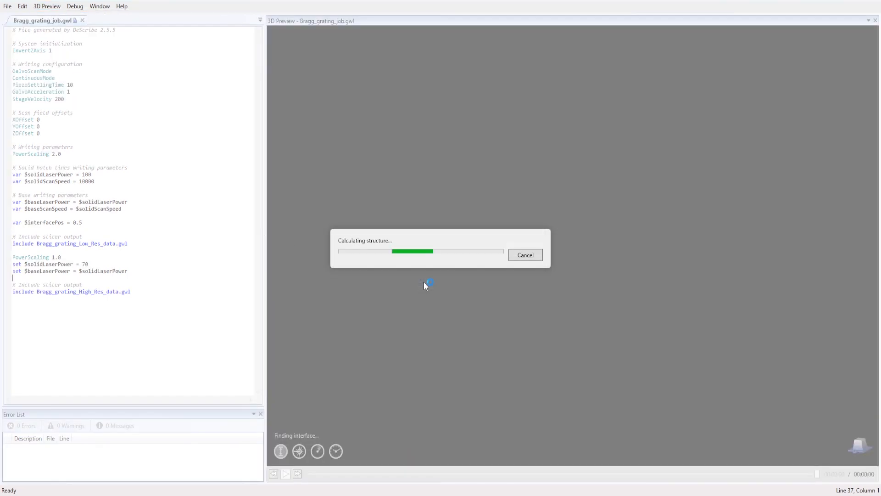
drag(422, 282, 495, 323)
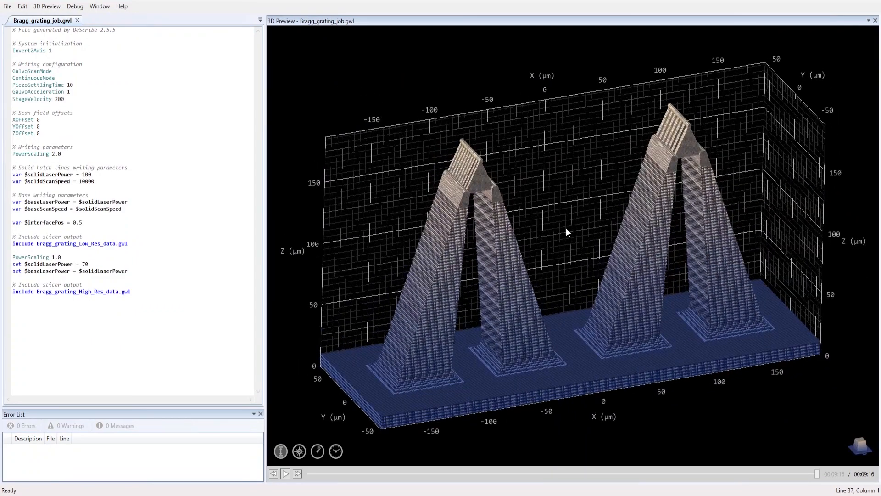
Examine the combined preview from several sides, comparing the hatching of the gratings with that of the towers.
drag(661, 216, 709, 209)
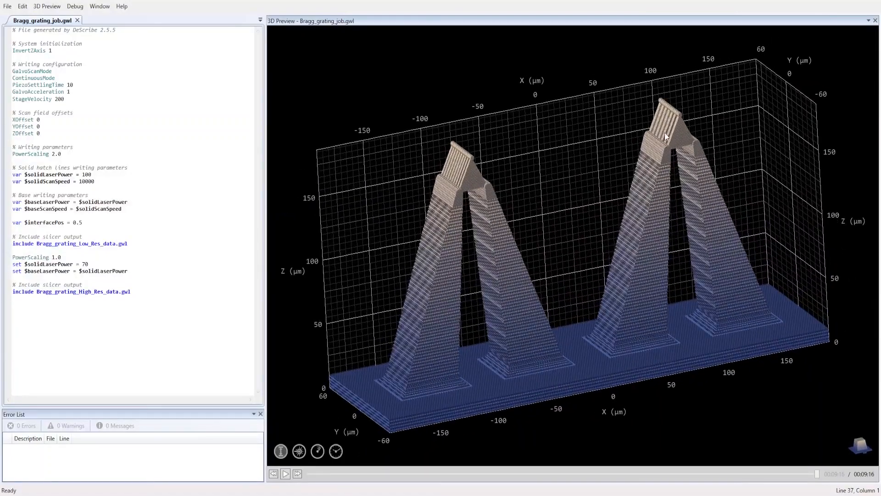
scroll(439, 178, up, 5)
scroll(497, 98, up, 1)
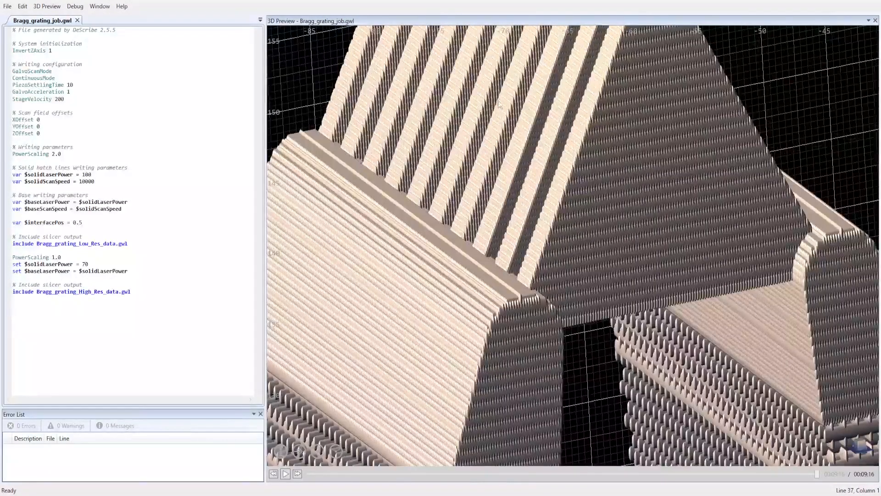
scroll(516, 220, down, 8)
scroll(495, 248, down, 3)
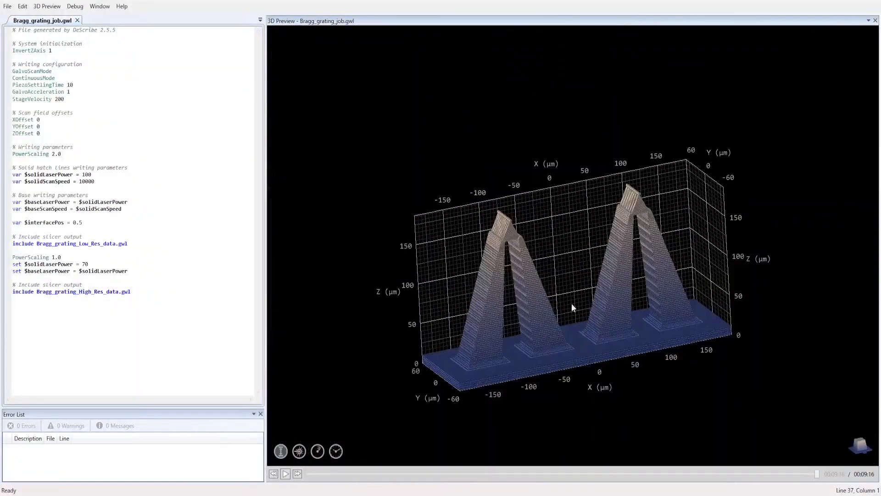
scroll(731, 320, up, 2)
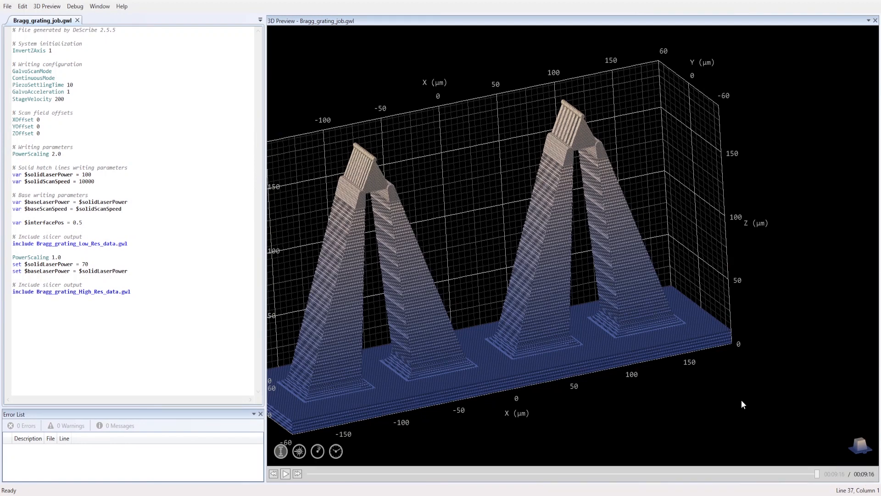
scroll(529, 206, down, 3)
scroll(508, 192, up, 5)
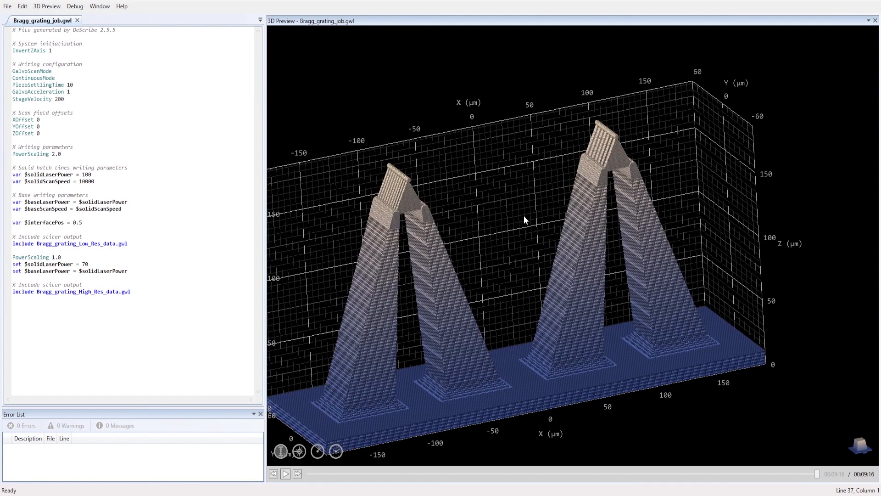
scroll(527, 233, down, 3)
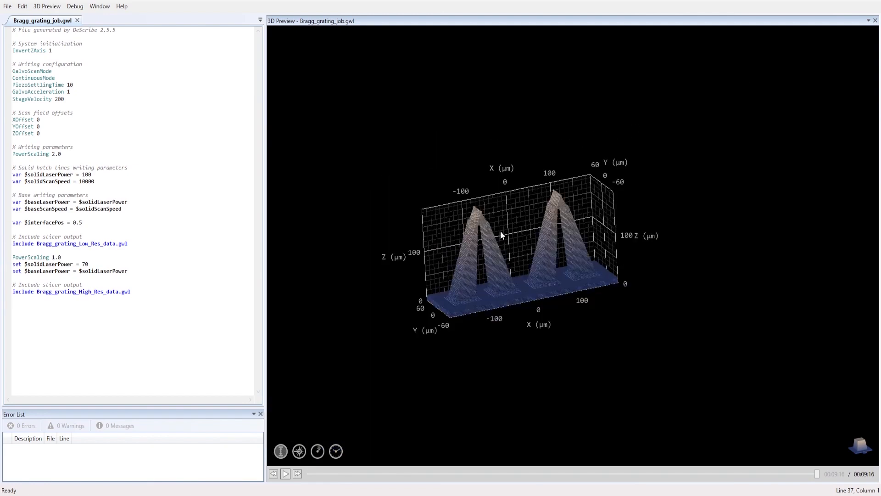
scroll(500, 231, up, 3)
drag(503, 244, 560, 330)
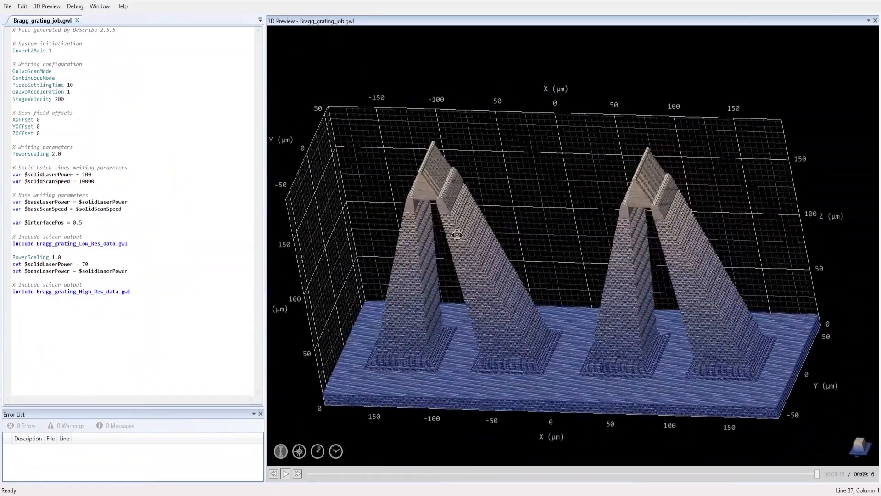
drag(456, 233, 528, 209)
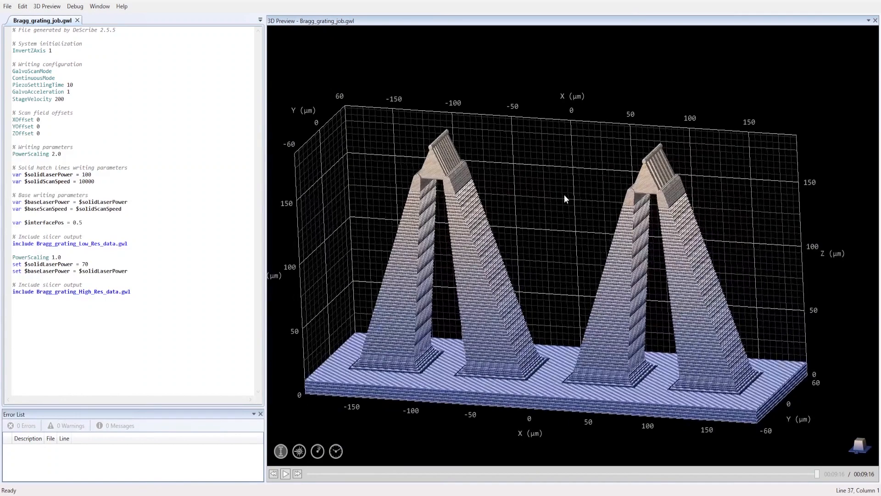
scroll(564, 194, up, 3)
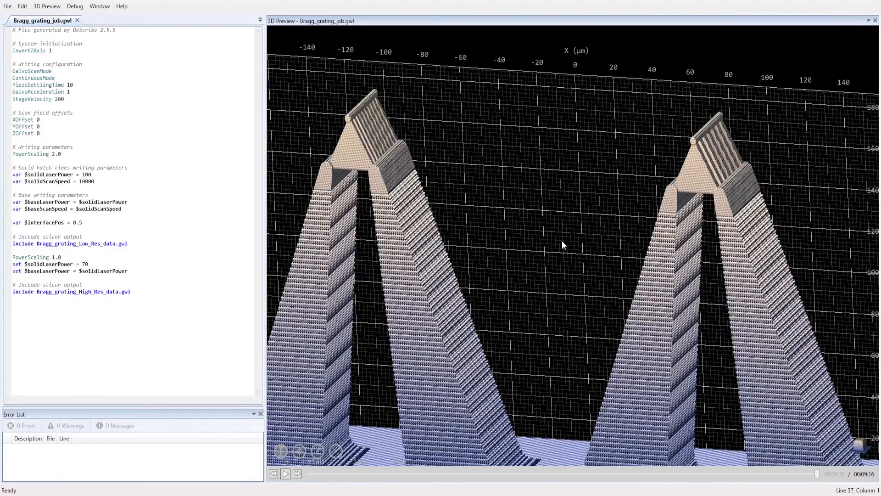
scroll(561, 240, down, 5)
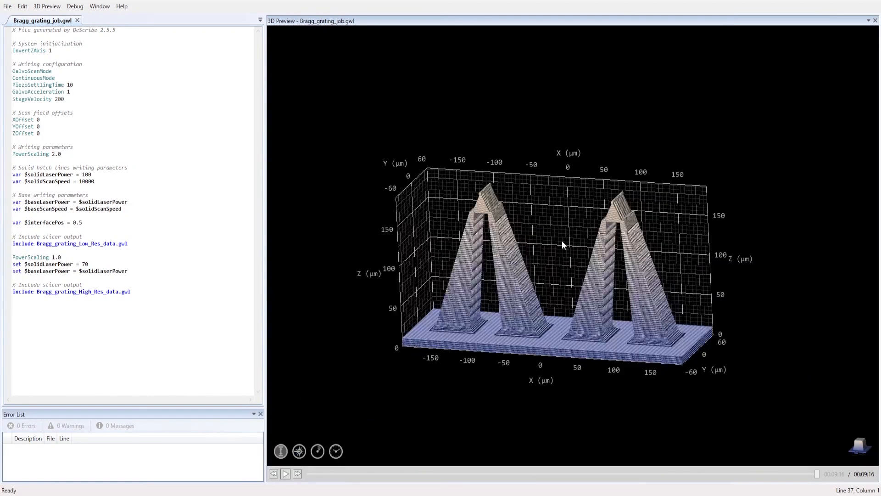